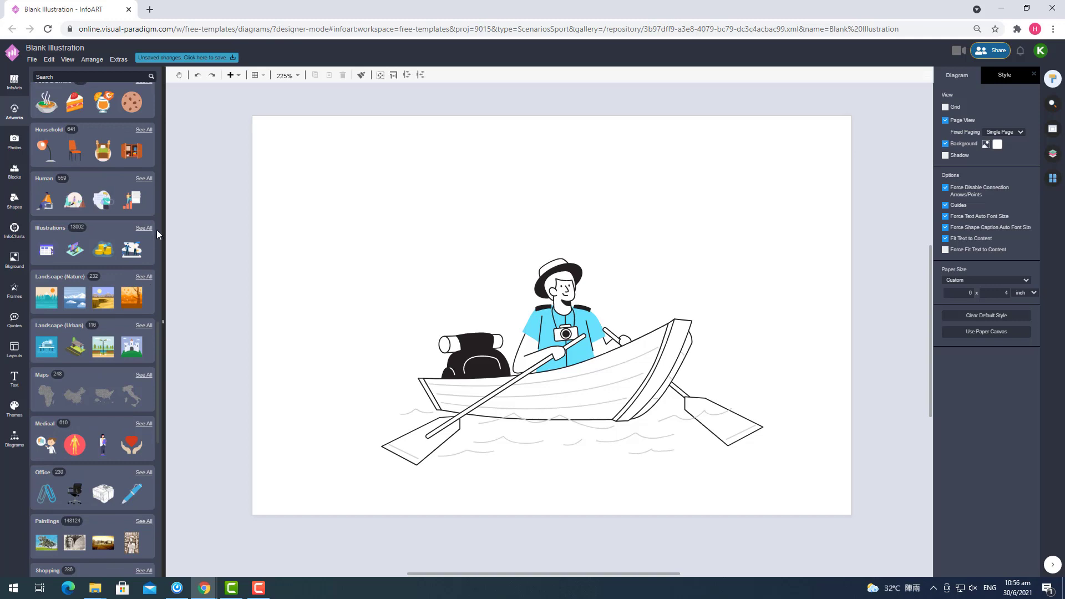
Step: Open the City artworks among the Objects of the Flatline illustrations
click(149, 228)
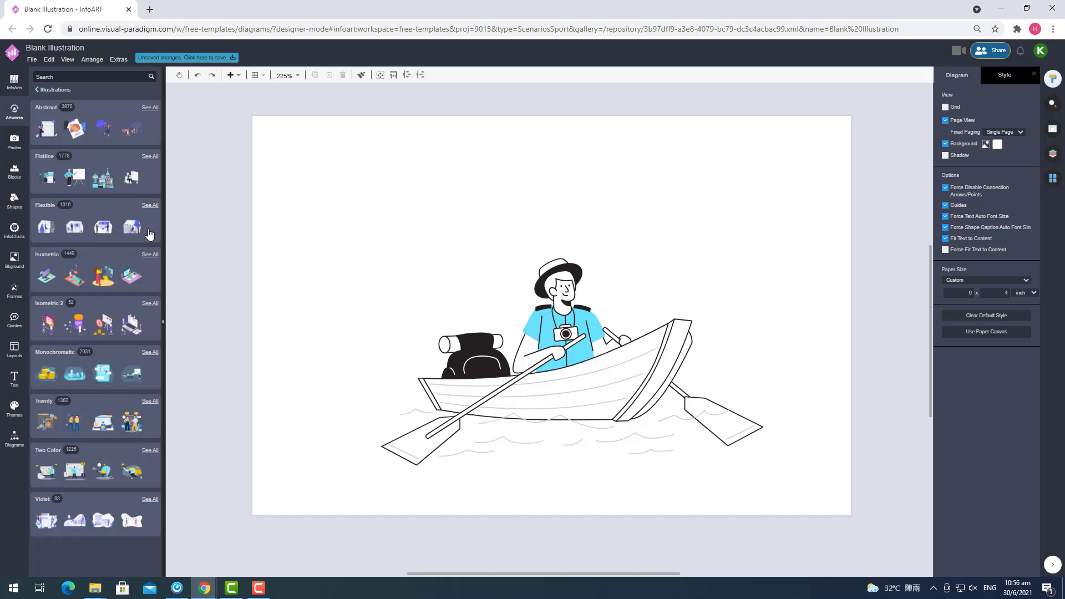
click(146, 157)
click(150, 108)
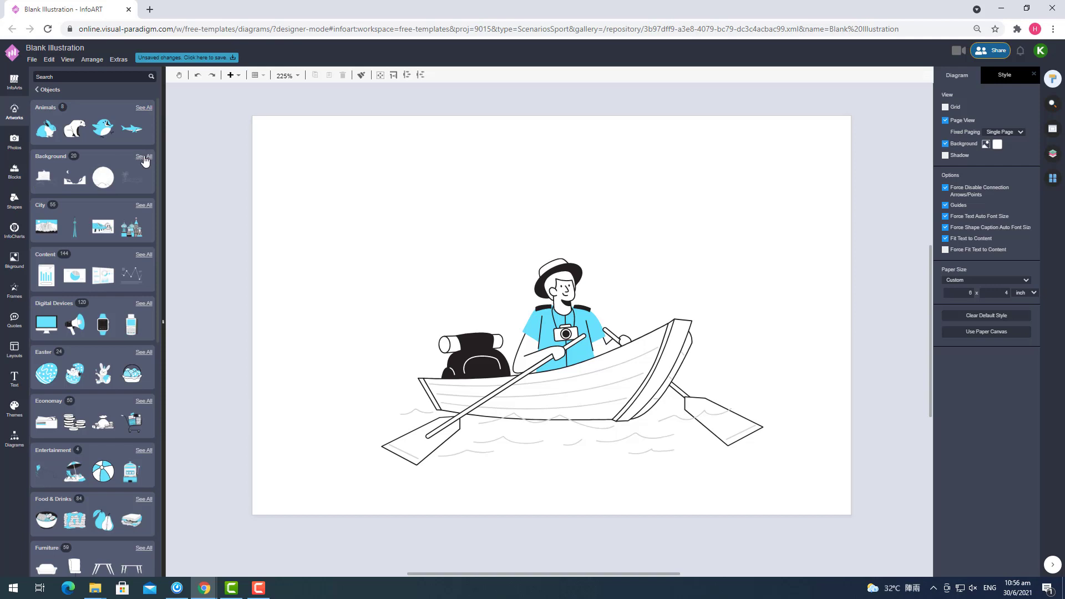
click(143, 208)
Step: Place the monument scene from the City artworks and enlarge it until it covers the whole page
drag(135, 126, 495, 474)
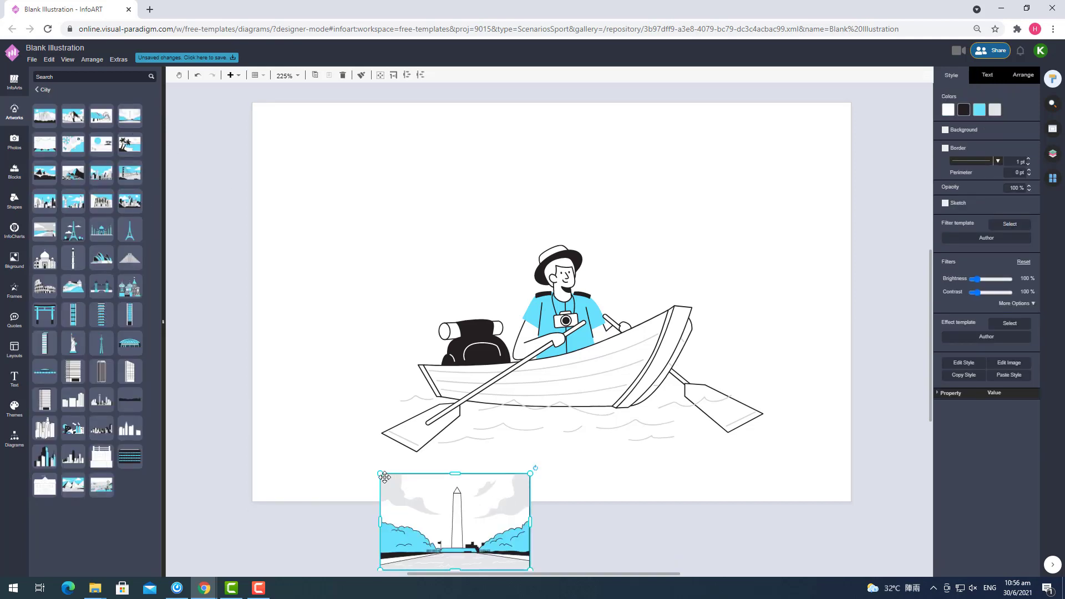
drag(382, 477, 173, 340)
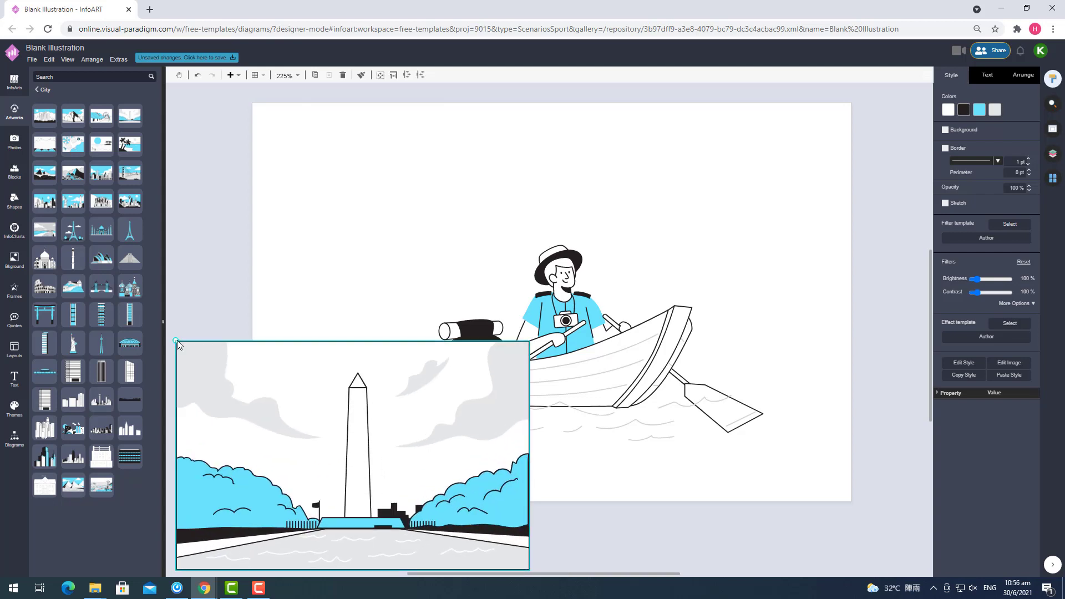
drag(283, 407, 352, 179)
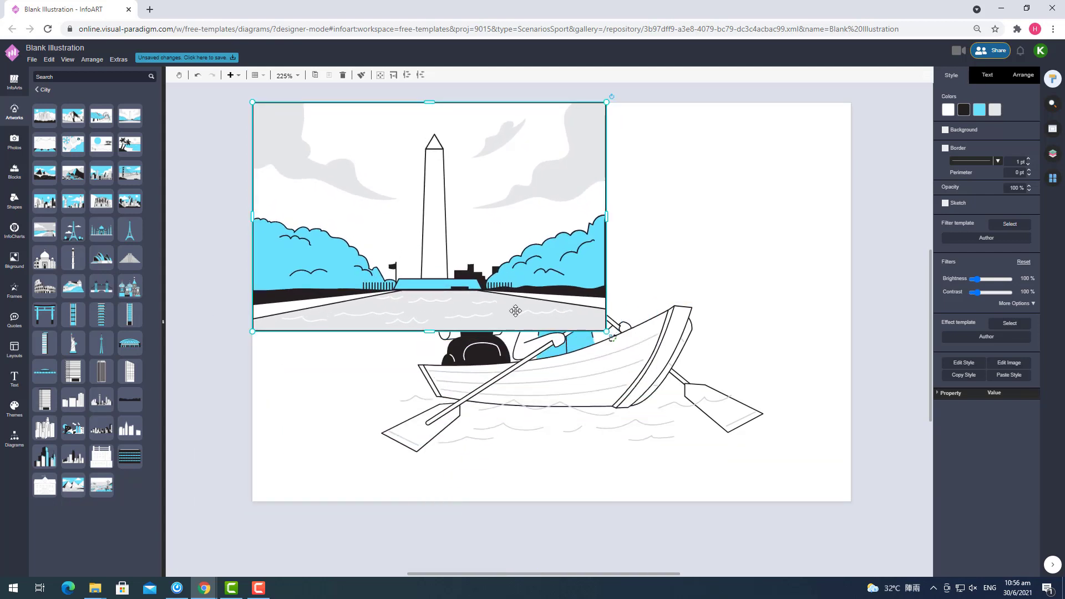
drag(608, 333, 871, 520)
drag(838, 481, 817, 472)
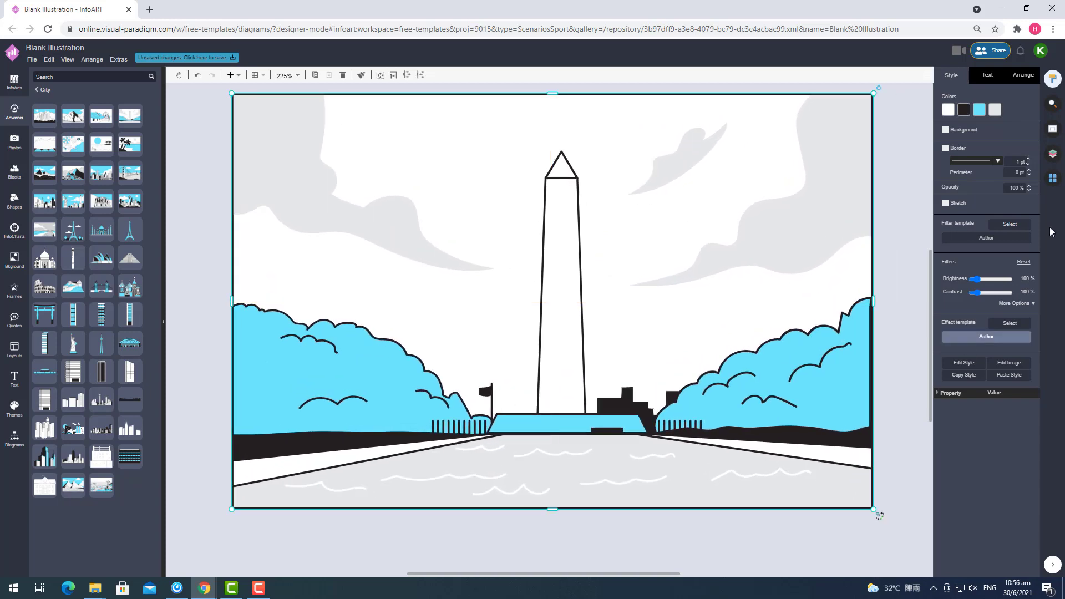
Step: Send the monument scene to the back, behind the rowing boat and its water lines
click(1021, 76)
click(1008, 98)
click(903, 449)
Step: Shrink the rowing boat to about 221 × 120 pt and place it with its water lines on the pool before the monument
drag(576, 420, 642, 486)
drag(583, 391, 590, 455)
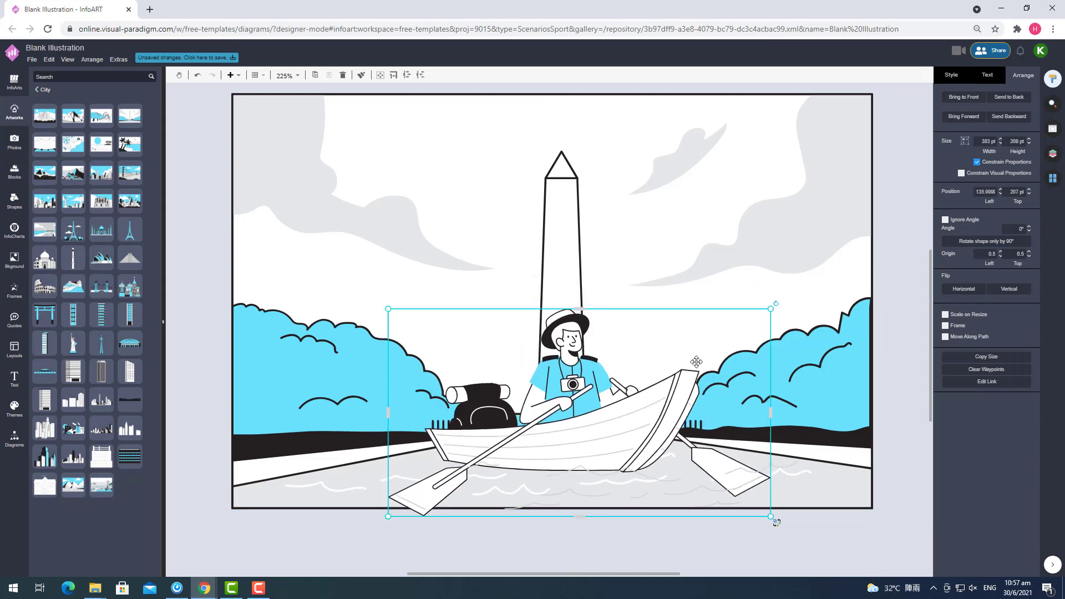
drag(769, 309, 614, 394)
drag(522, 452, 601, 433)
drag(726, 483, 627, 476)
Step: Recolor the water lines under the boat white and shift them slightly to fit around it
click(951, 75)
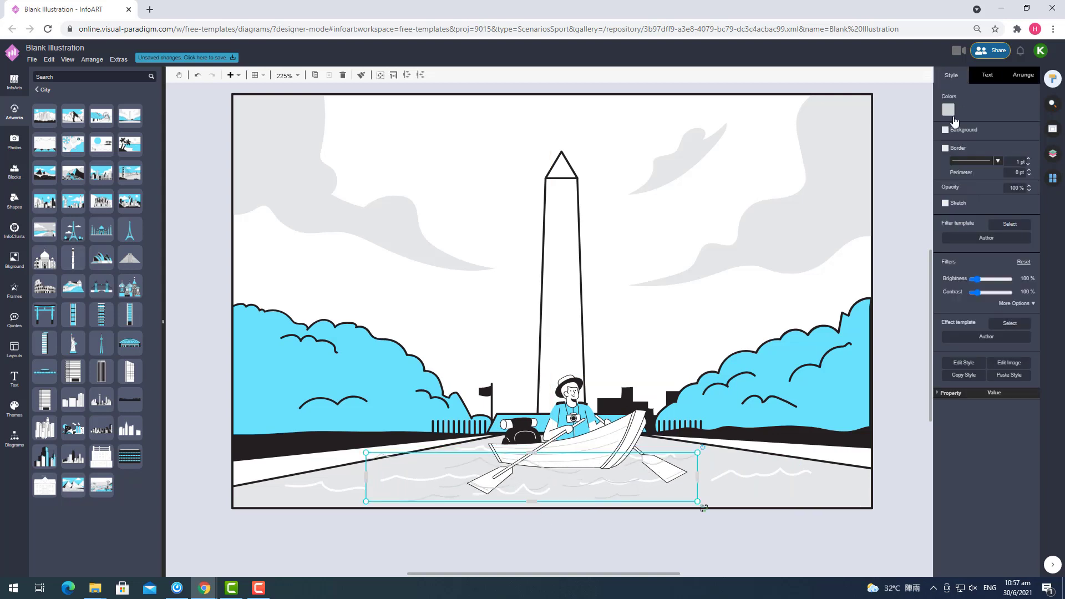
click(948, 110)
click(998, 127)
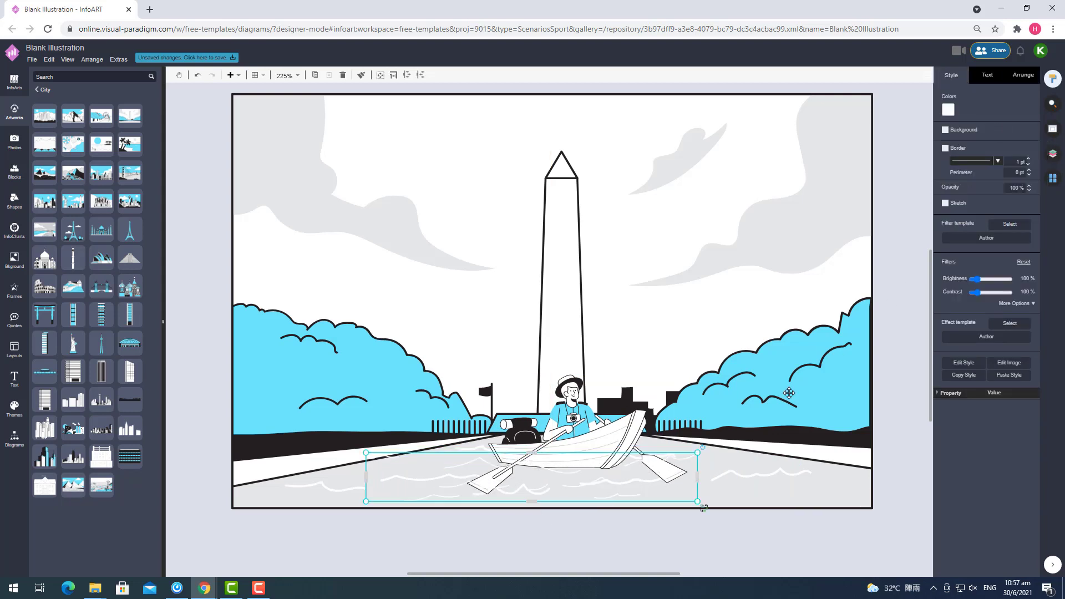
drag(568, 466, 616, 471)
Step: Delete the monument scene and place the cloudy coast scene with the large rock from the City artworks
click(537, 297)
key(Delete)
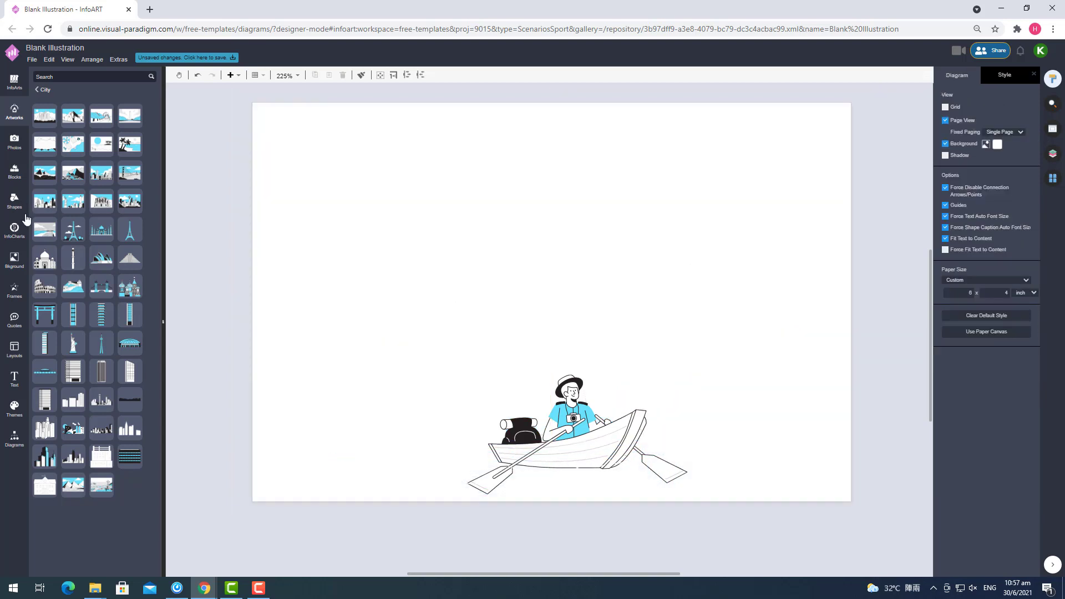
mouse_move(43, 234)
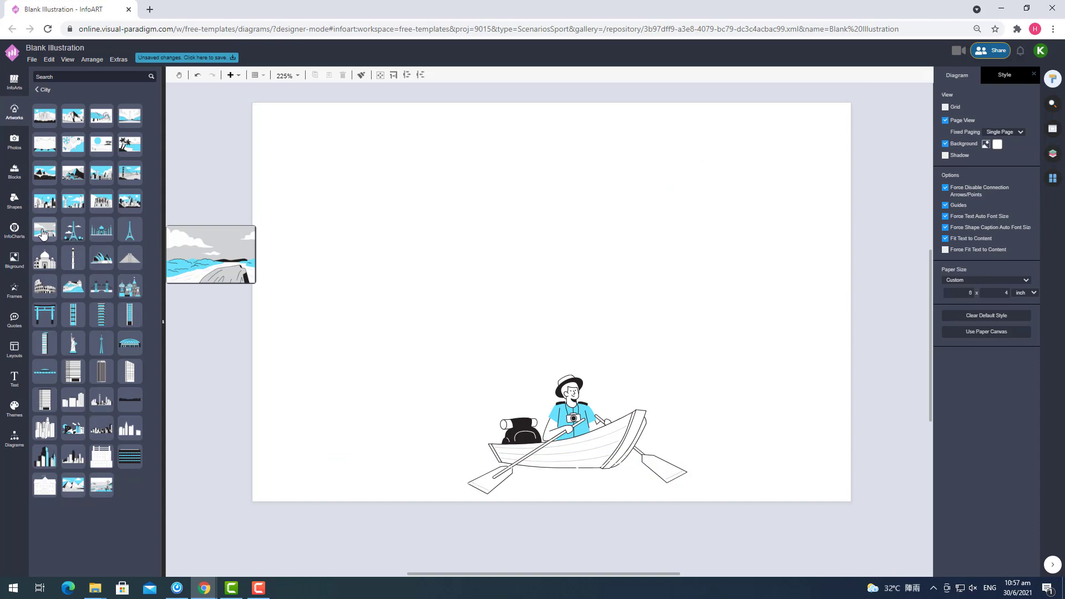
drag(44, 234, 469, 482)
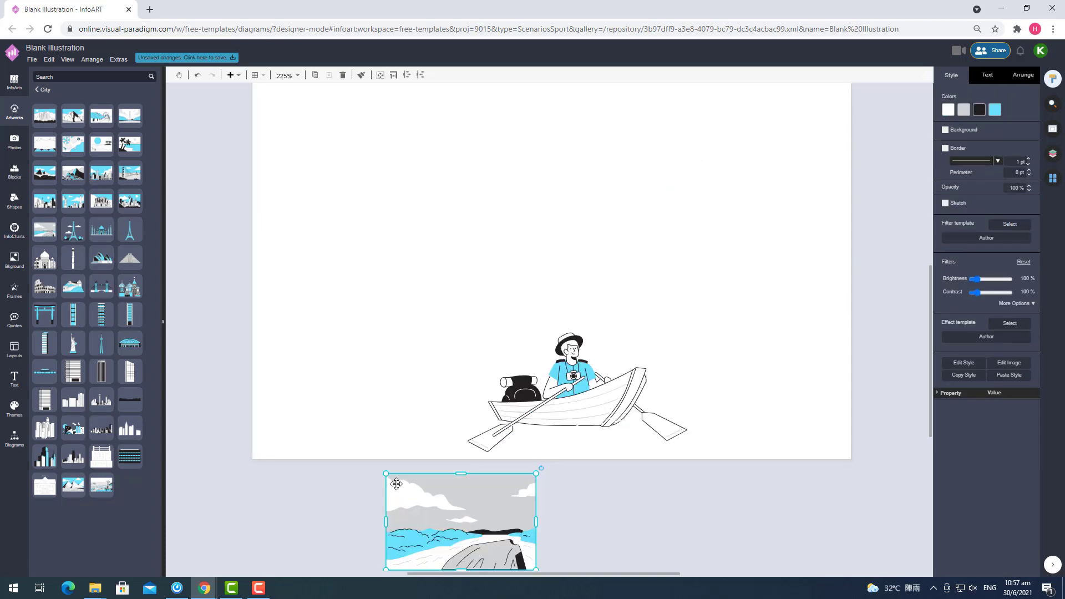
Step: Enlarge the coast scene to about 628 × 405 pt and position it so it covers the whole page
drag(386, 475, 192, 327)
drag(351, 423, 411, 269)
scroll(470, 307, up, 2)
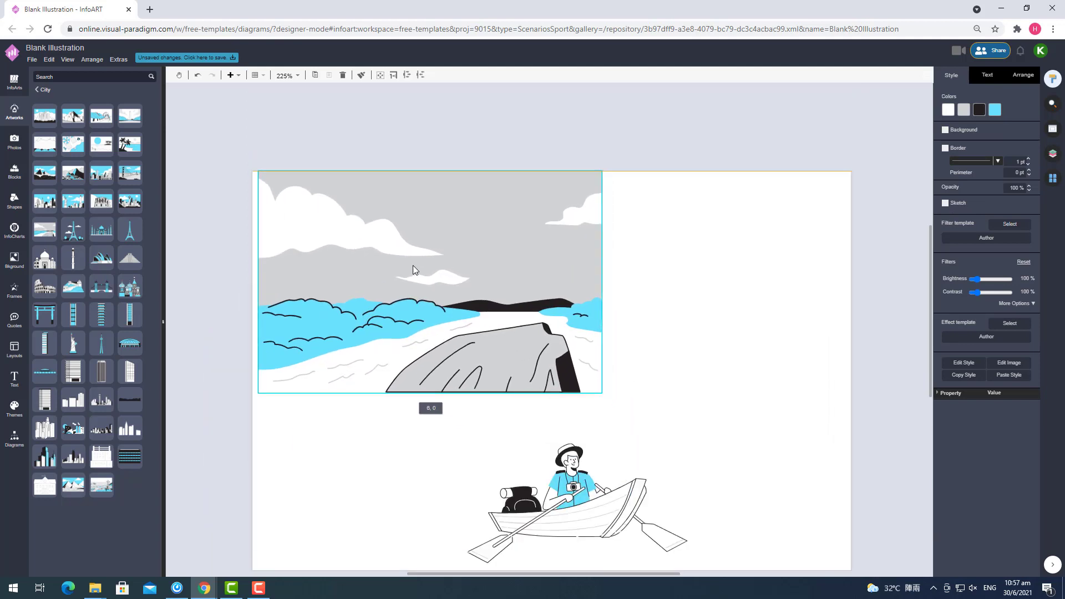
drag(601, 397, 874, 455)
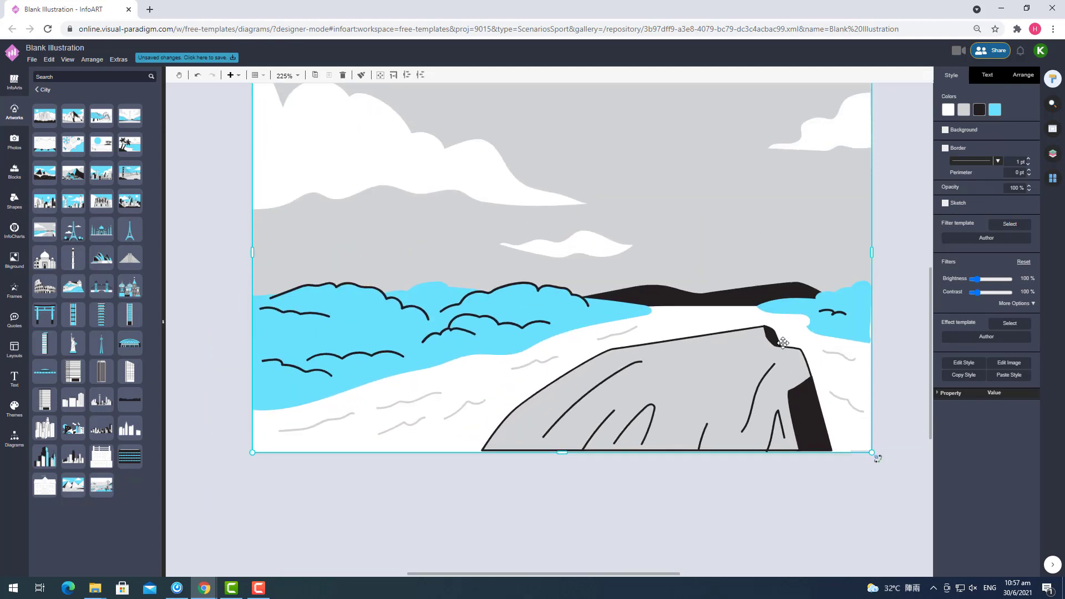
mouse_move(806, 406)
mouse_down()
mouse_move(786, 392)
mouse_move(796, 411)
mouse_up()
drag(706, 315, 700, 306)
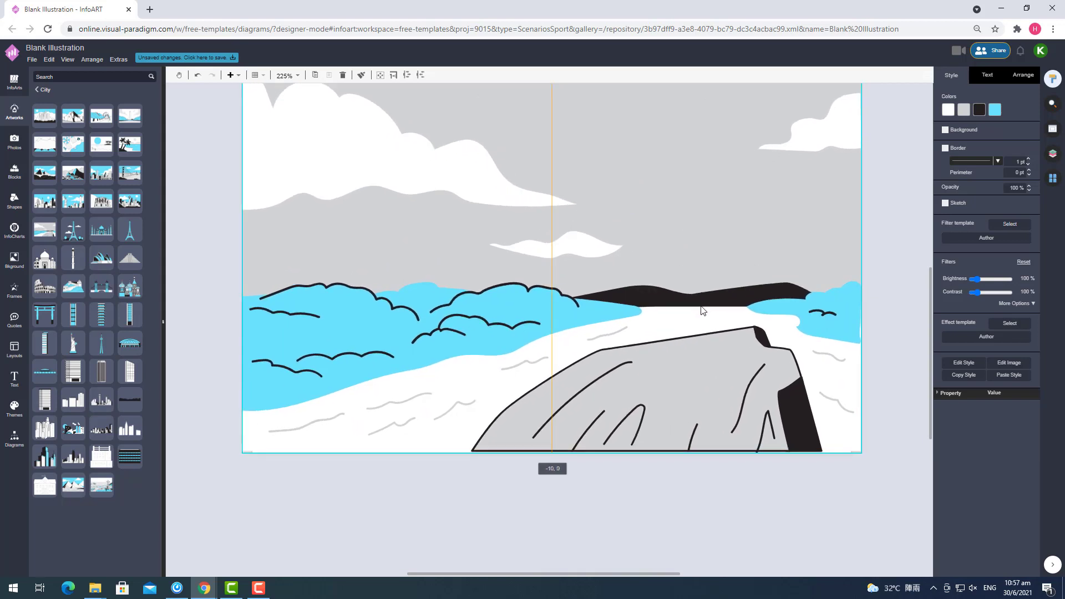
drag(702, 307, 704, 423)
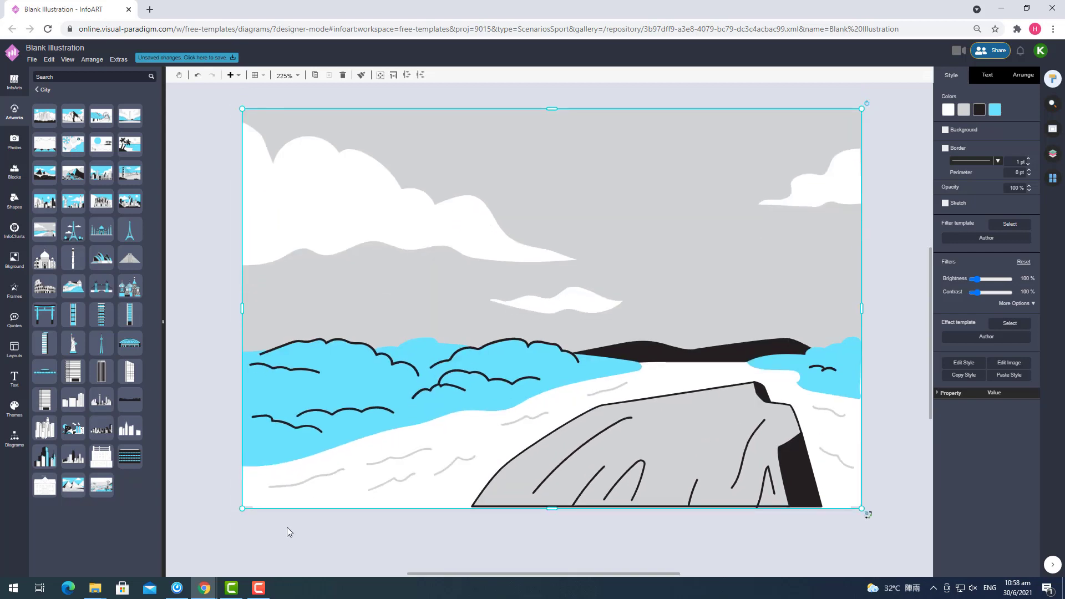
drag(245, 509, 237, 514)
Step: Send the coast scene to the back and move the rowing boat to the lower-left water, shrunk to about 180 × 98 pt
click(1023, 75)
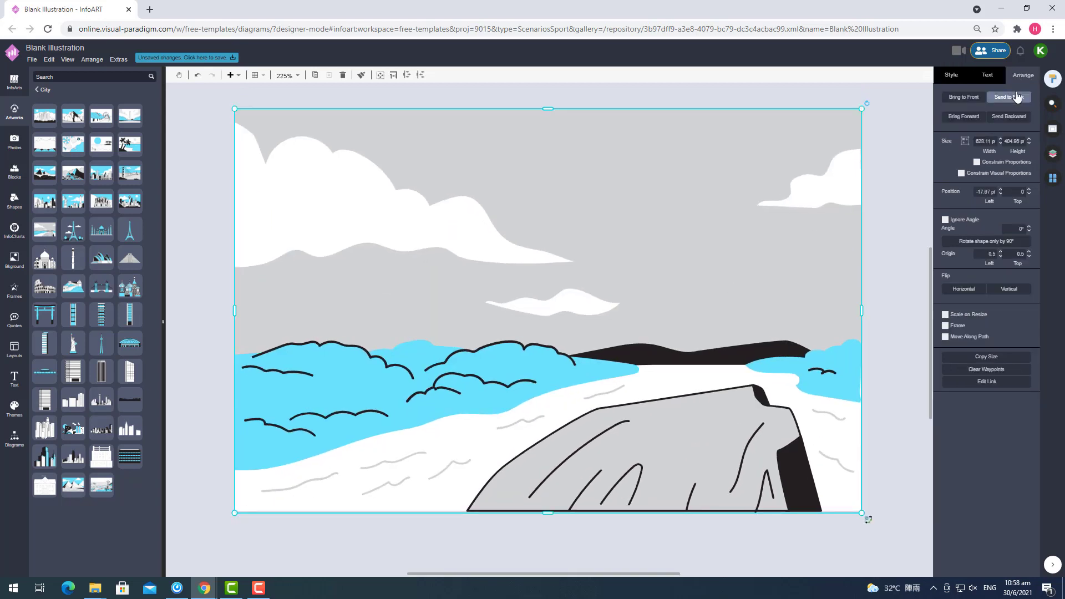
click(1009, 96)
drag(559, 439, 409, 415)
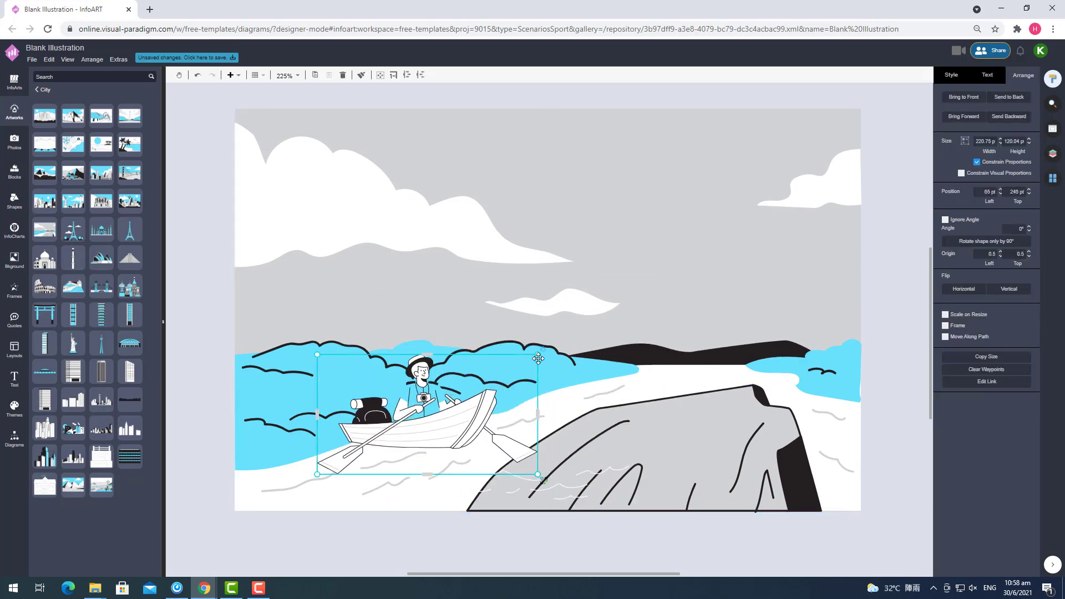
drag(537, 355, 496, 377)
Step: Replace the coast scene with the beach scene showing a sun and palm island, enlarged to about 528 × 366 pt
click(644, 270)
key(Delete)
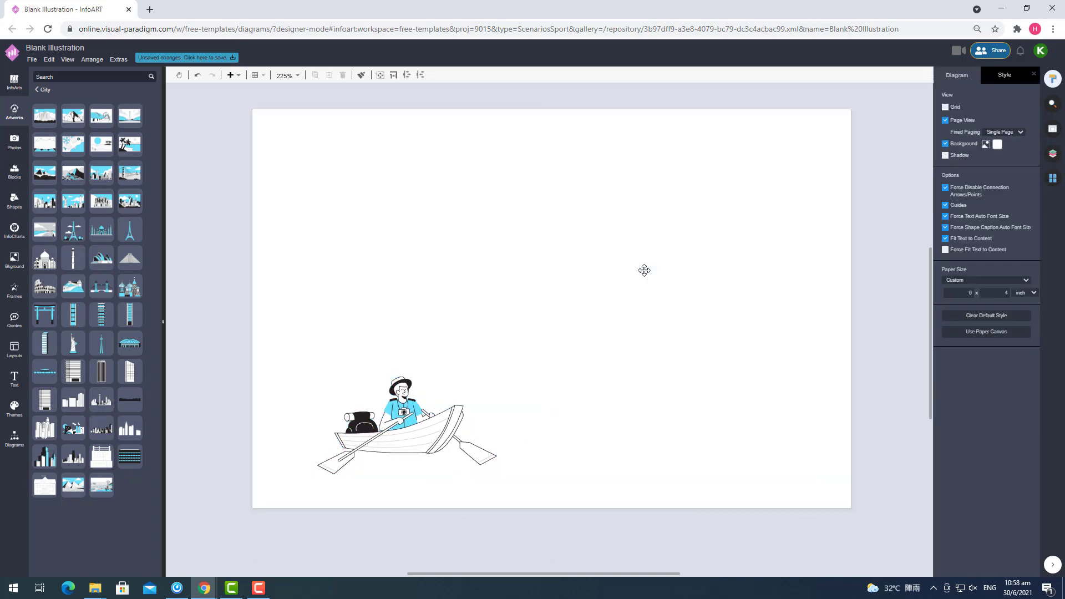
mouse_move(127, 155)
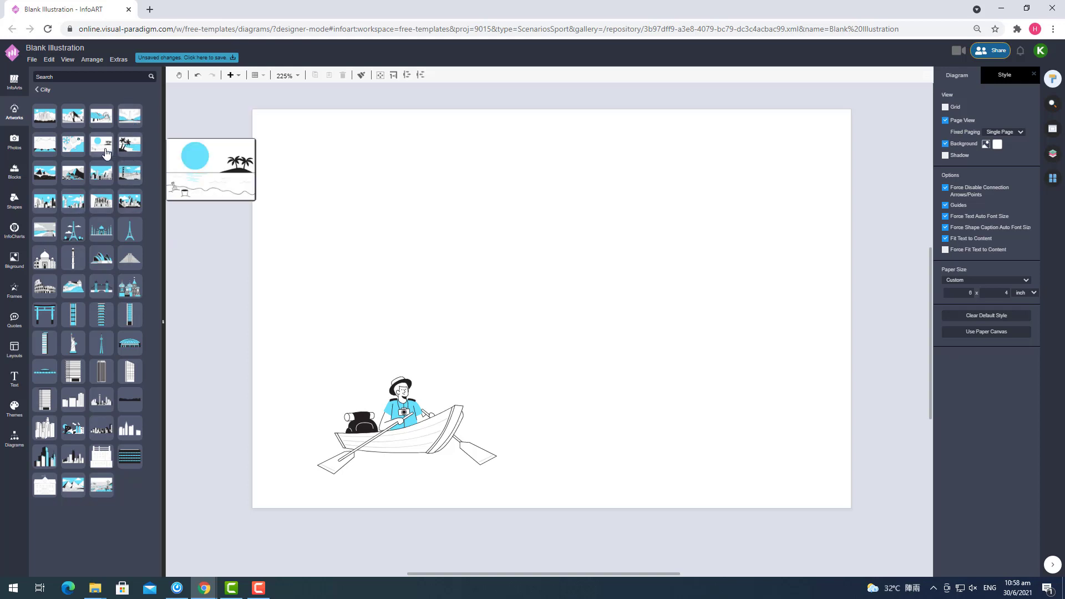
click(107, 153)
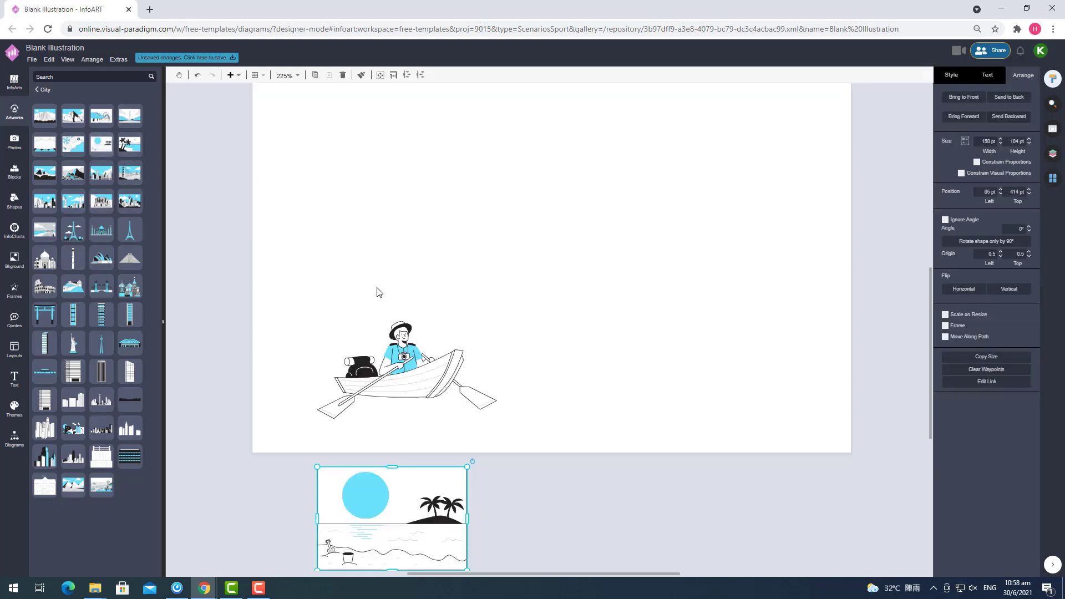
drag(471, 469, 846, 207)
scroll(657, 281, down, 2)
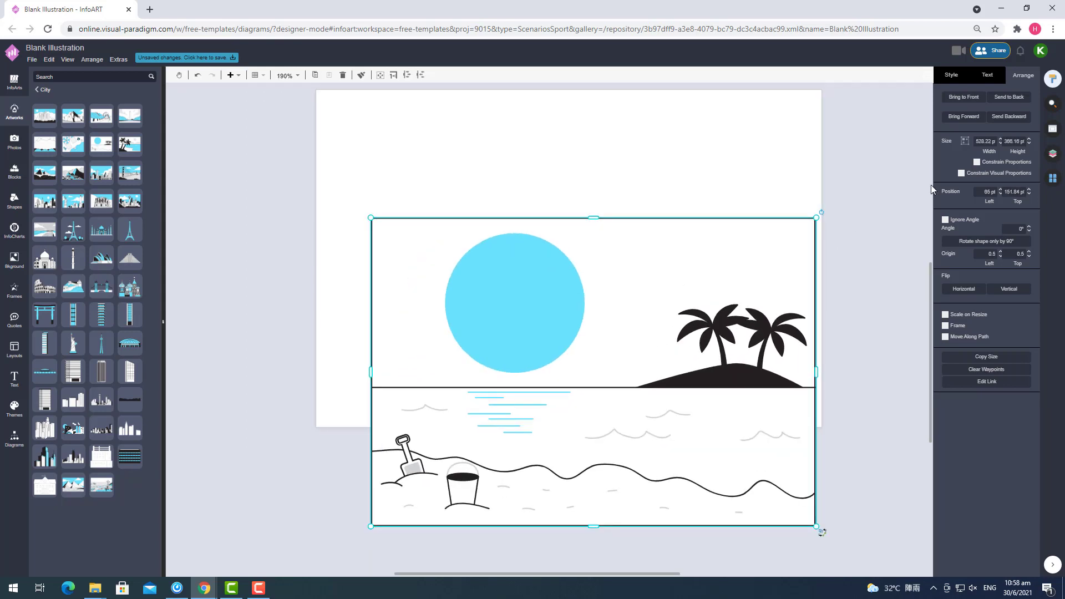
Step: Make the black color of the beach scene transparent
click(951, 75)
click(948, 109)
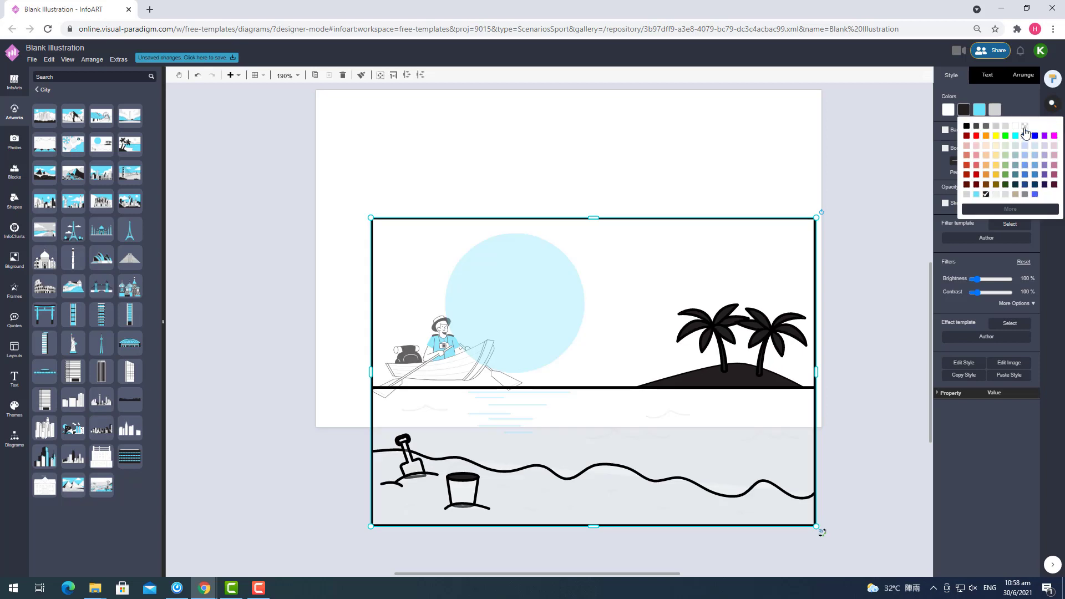
click(1024, 128)
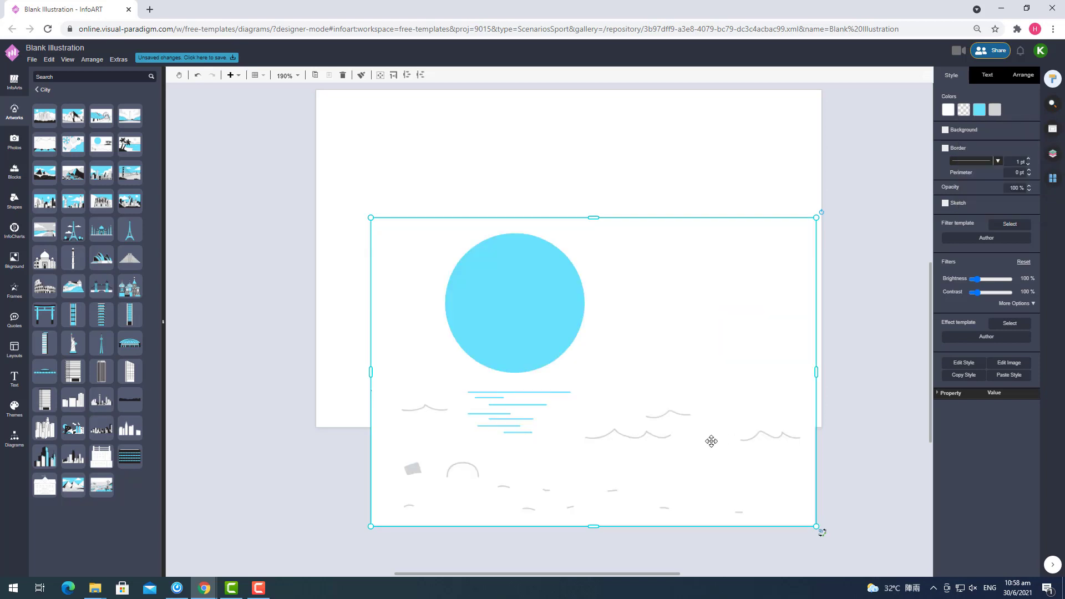
Step: Send the beach scene to the back and move it near the page's upper-left corner, flush with the left edge
drag(711, 441, 722, 396)
click(14, 440)
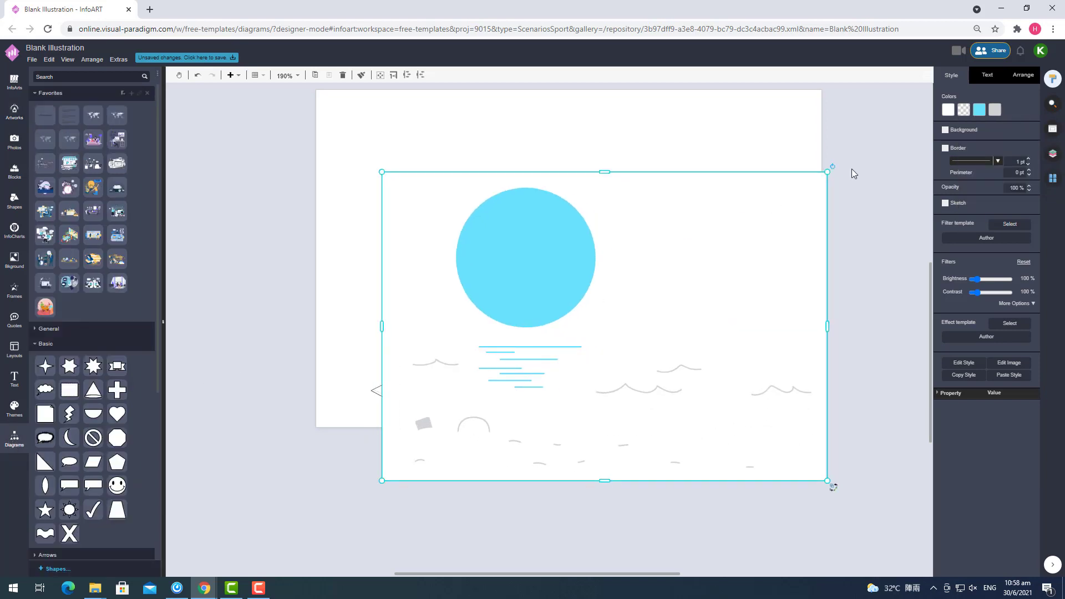
click(1023, 76)
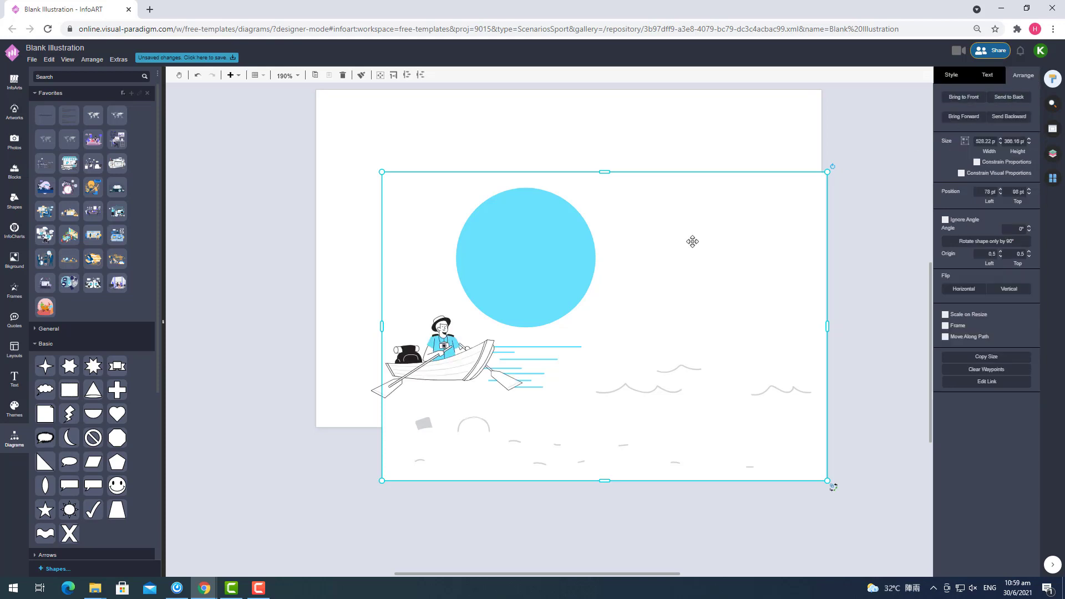
drag(691, 240, 571, 203)
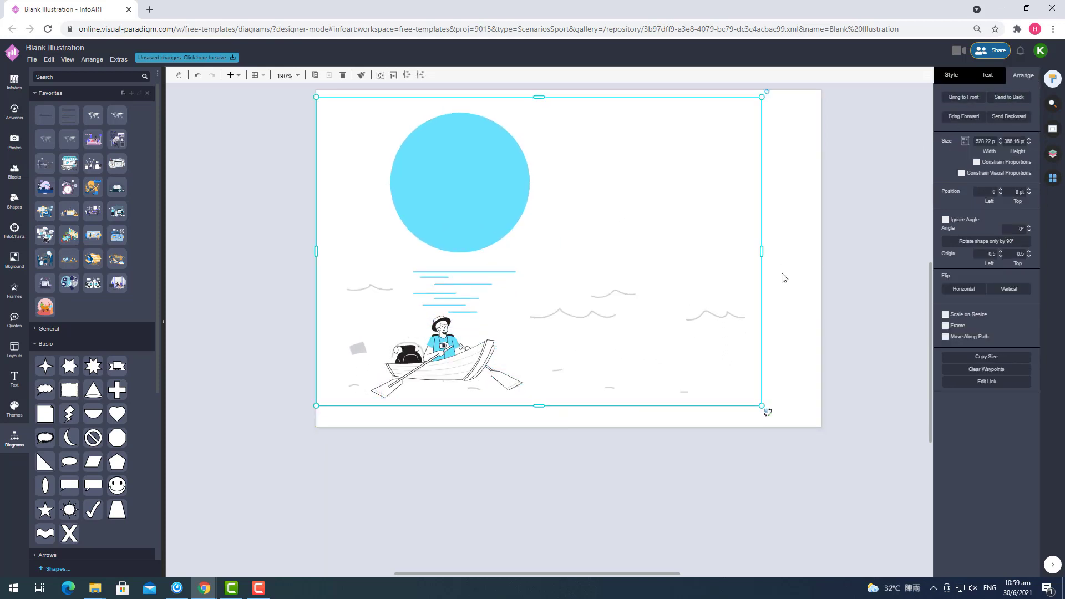
drag(762, 253, 801, 257)
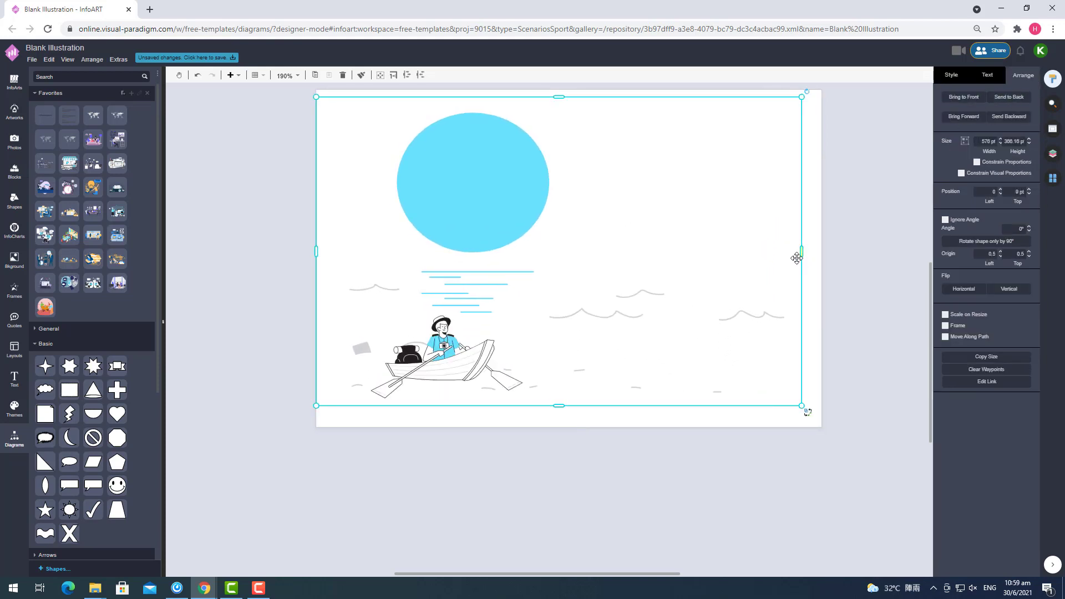
key(ctrl+z)
click(776, 386)
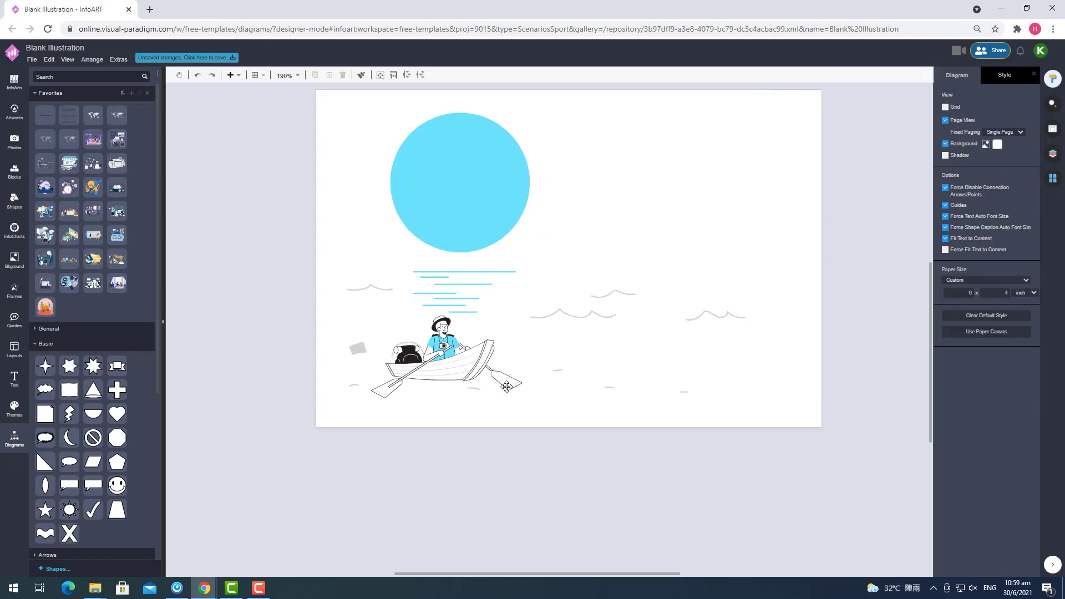
click(570, 370)
click(716, 457)
Step: Move the rowing boat to the middle of the page and enlarge it to about 290 × 158 pt
drag(434, 345, 546, 288)
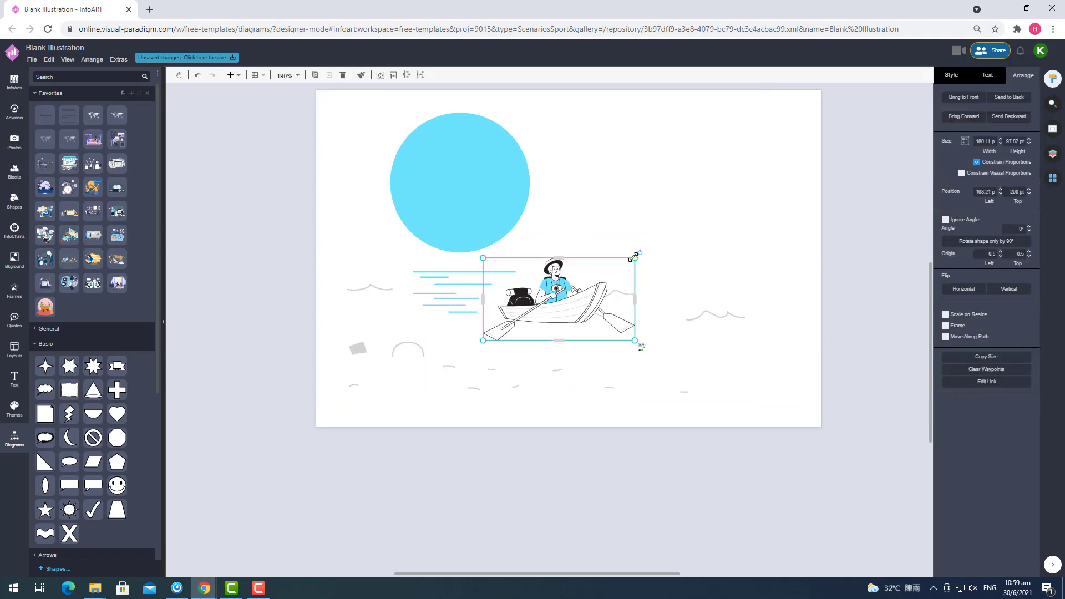
drag(635, 257, 724, 217)
drag(693, 253, 658, 260)
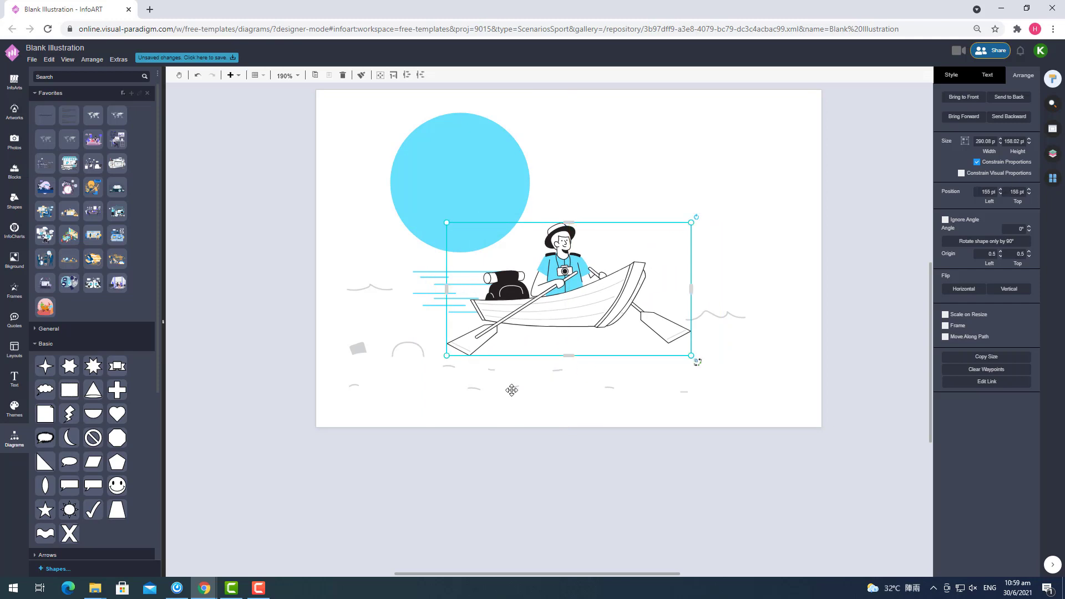
Step: Move the boat's separate water lines under the hull and enlarge them to extend past the boat
click(528, 401)
click(527, 416)
drag(527, 416, 587, 335)
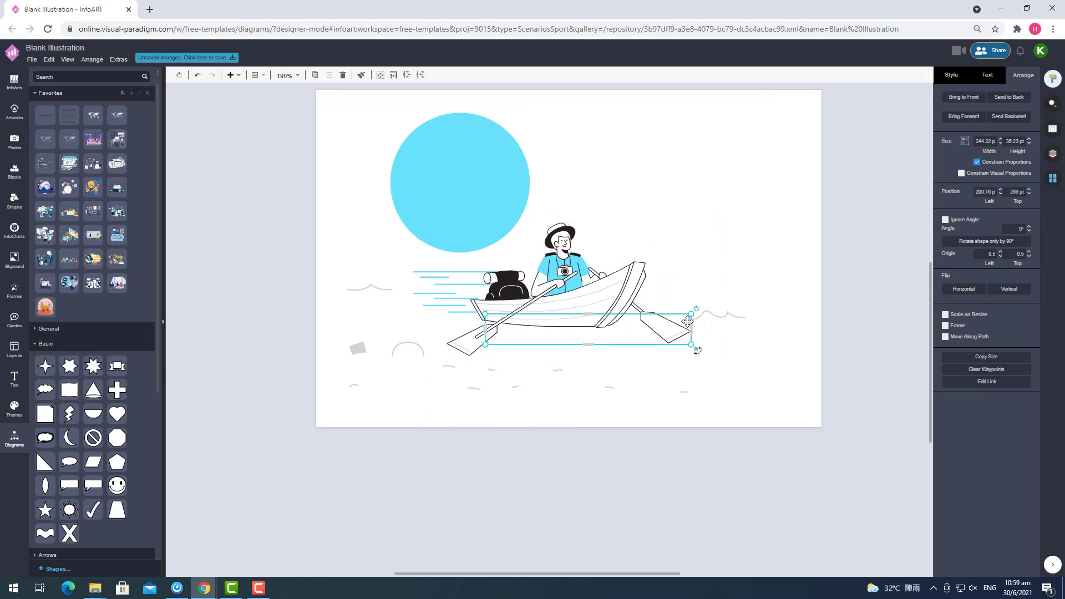
drag(690, 313, 754, 276)
drag(648, 336, 562, 342)
Step: Recolor the boat's water lines light gray
click(952, 76)
click(949, 109)
click(951, 194)
Step: Bring the rowing boat to the front, above the water lines
click(580, 309)
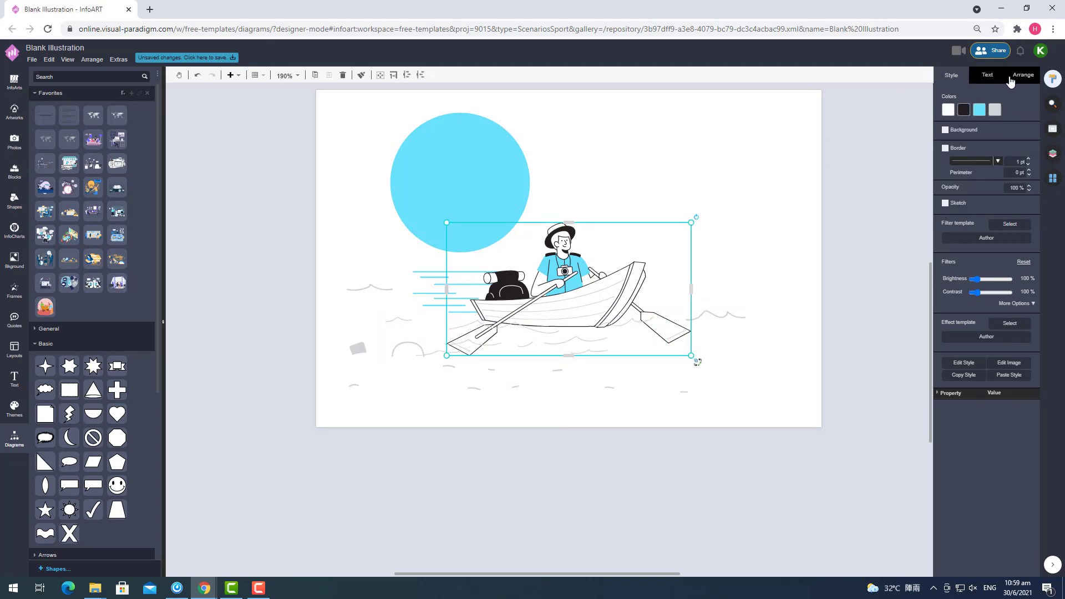
click(1013, 79)
click(963, 99)
click(739, 454)
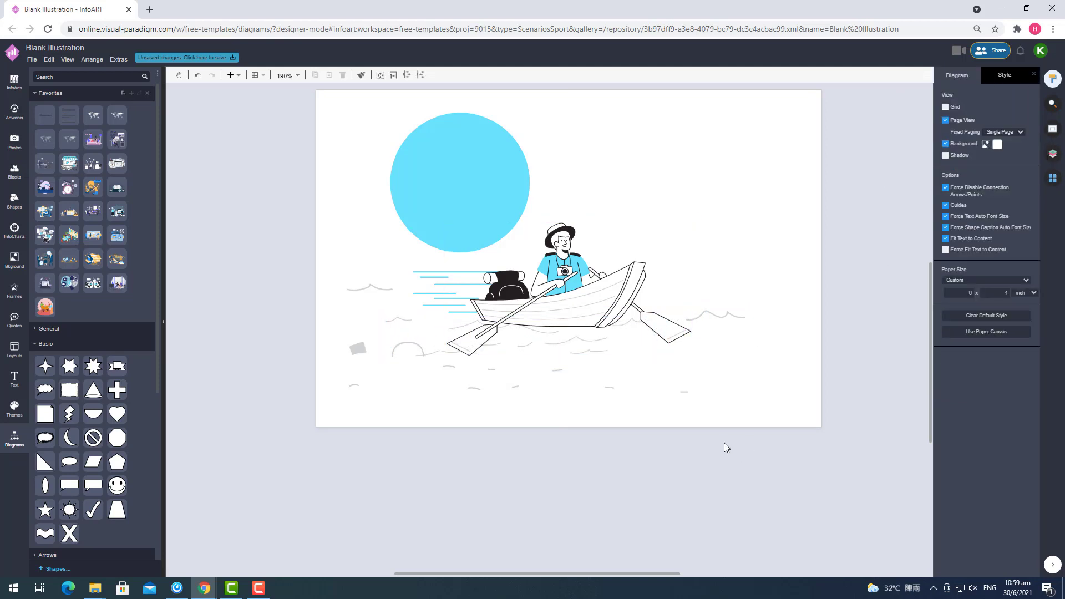
Step: Cover the leftover shapes in the lower part of the background with a white, borderless rectangle about 585 × 89 pt
click(553, 400)
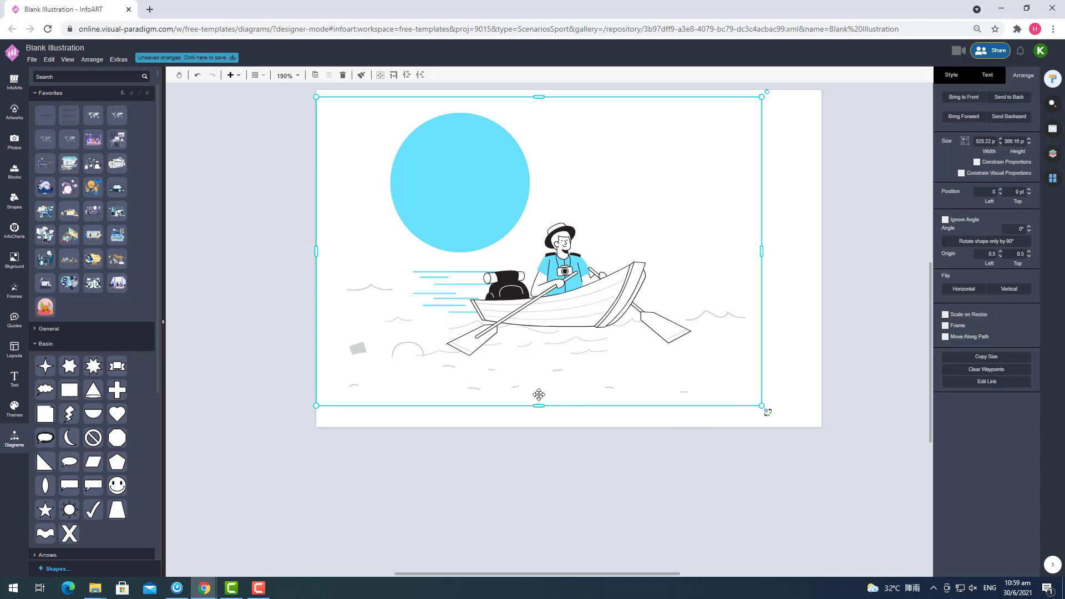
click(49, 329)
click(45, 351)
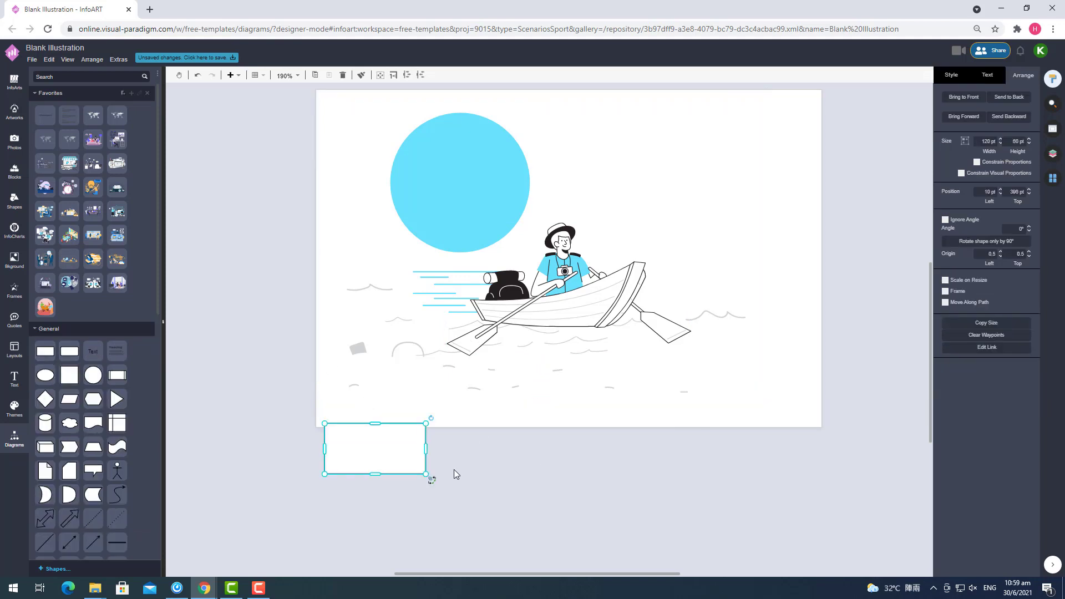
drag(372, 458, 810, 362)
click(951, 74)
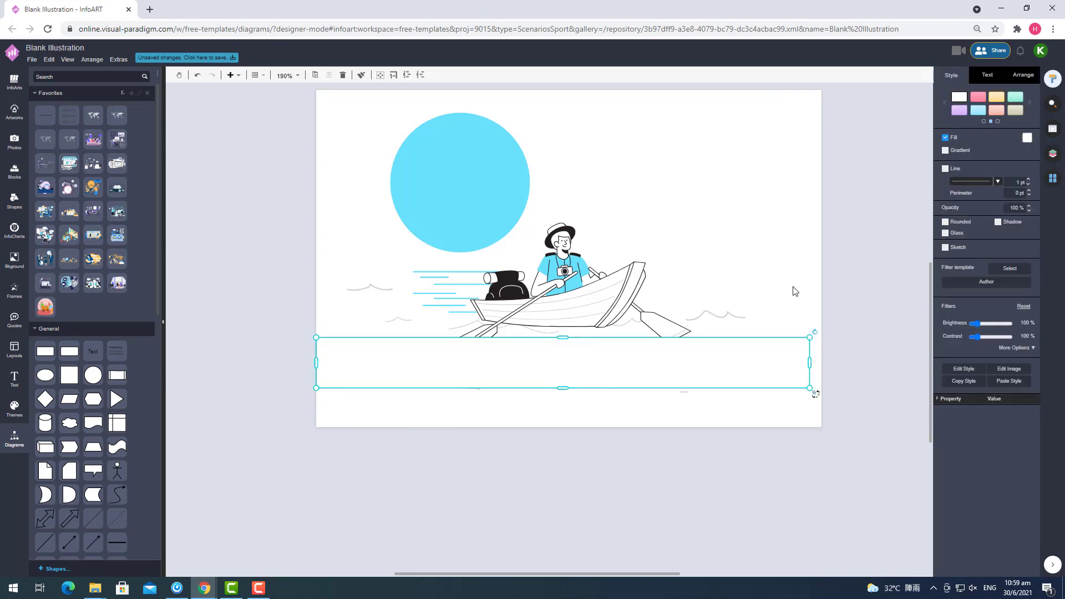
drag(563, 388, 563, 412)
Step: Layer the white rectangle above the background artwork but behind the rowing boat and its water lines
click(1023, 75)
click(1016, 100)
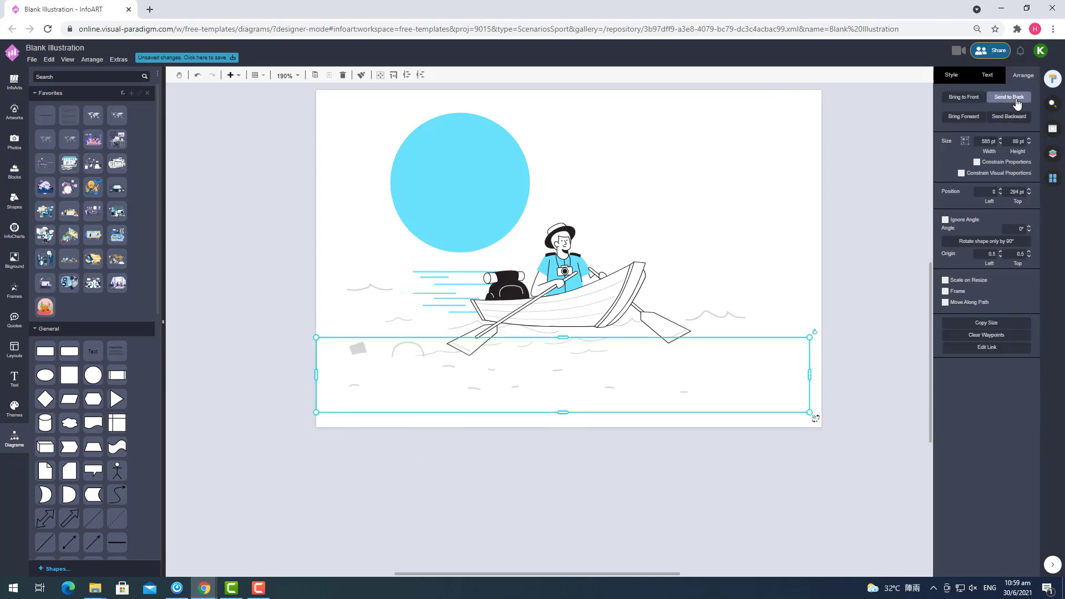
click(852, 311)
click(556, 357)
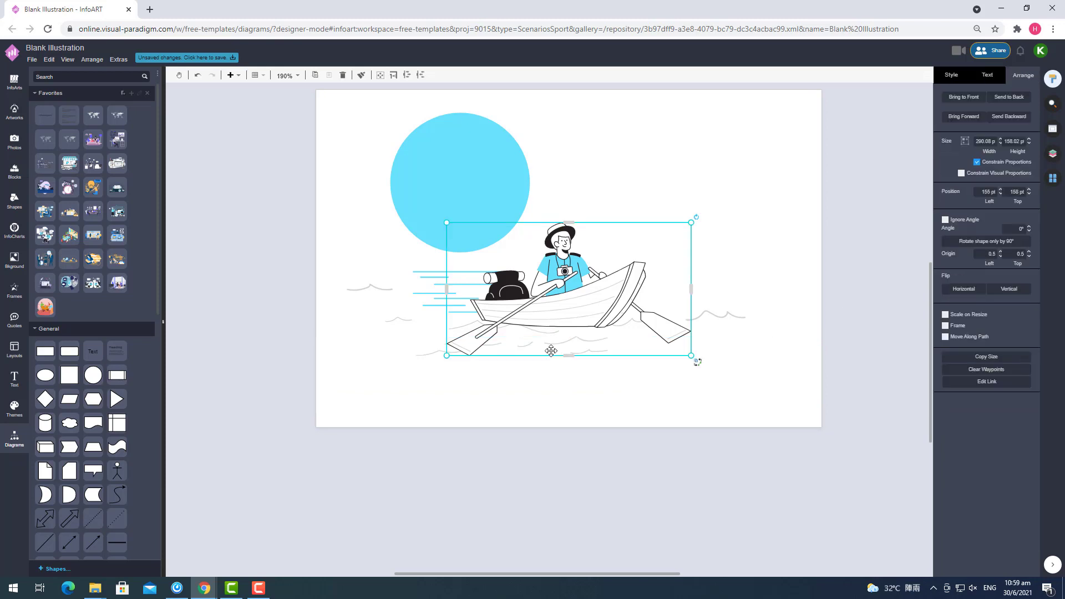
click(428, 357)
click(504, 310)
drag(607, 301, 611, 298)
click(835, 304)
Step: Browse the City, Entertainment and Background artwork categories for more scenery elements
click(14, 111)
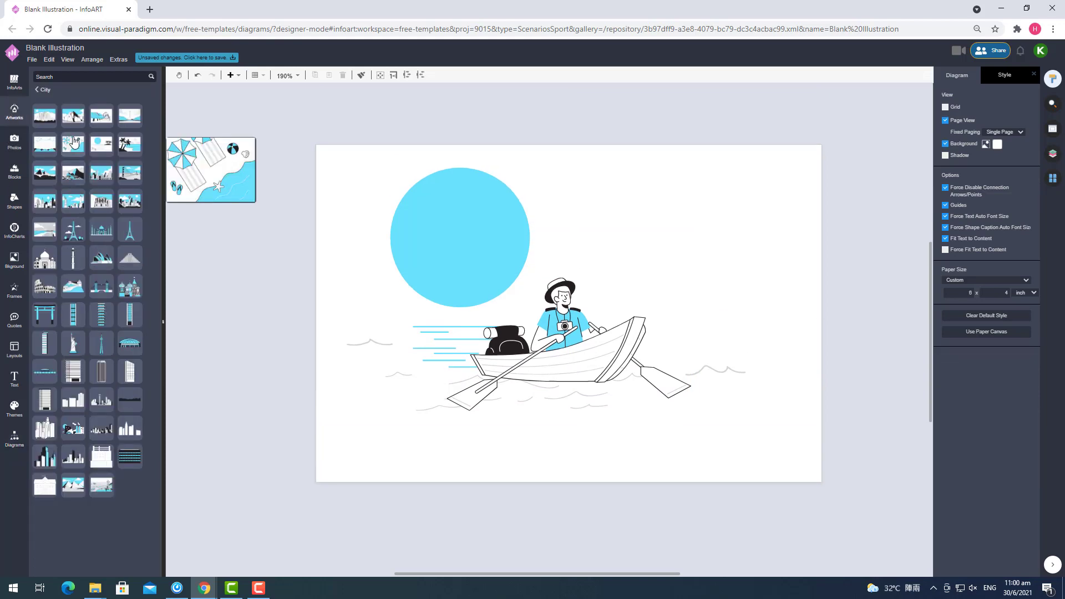
mouse_move(71, 290)
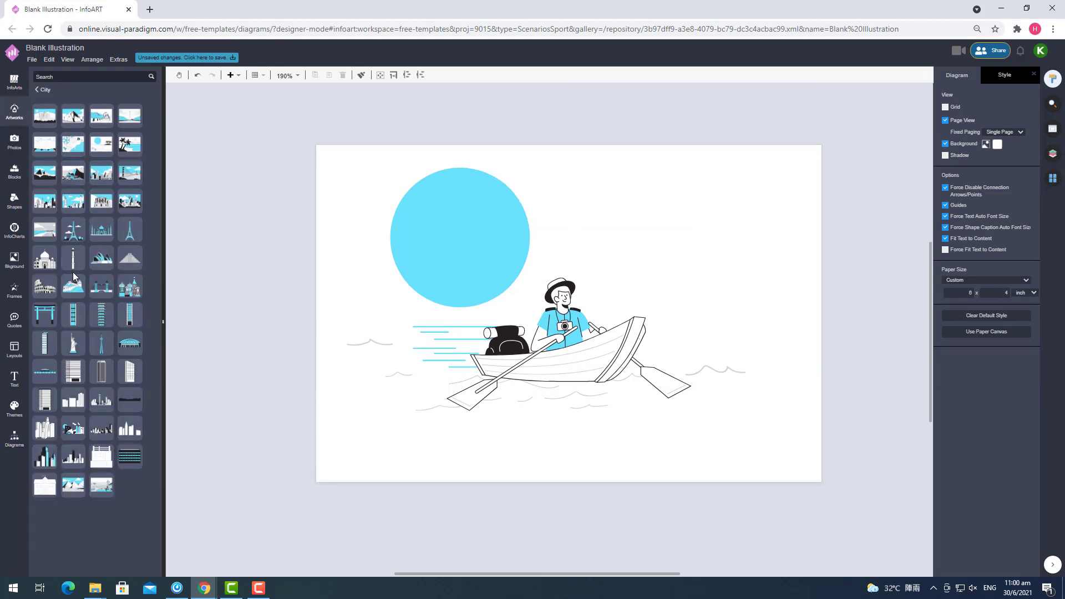
mouse_move(135, 147)
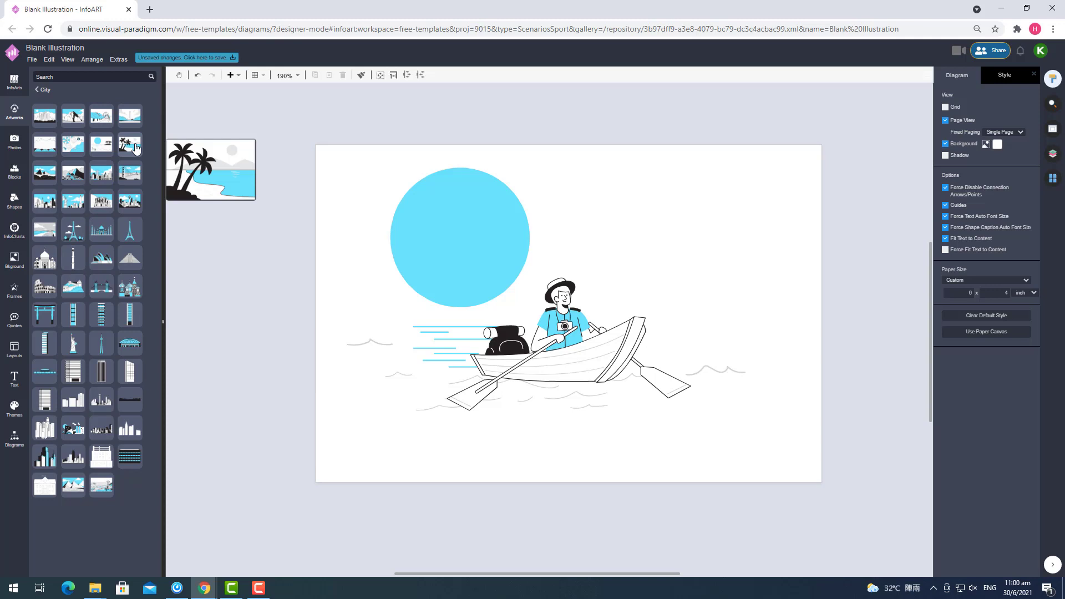
click(45, 90)
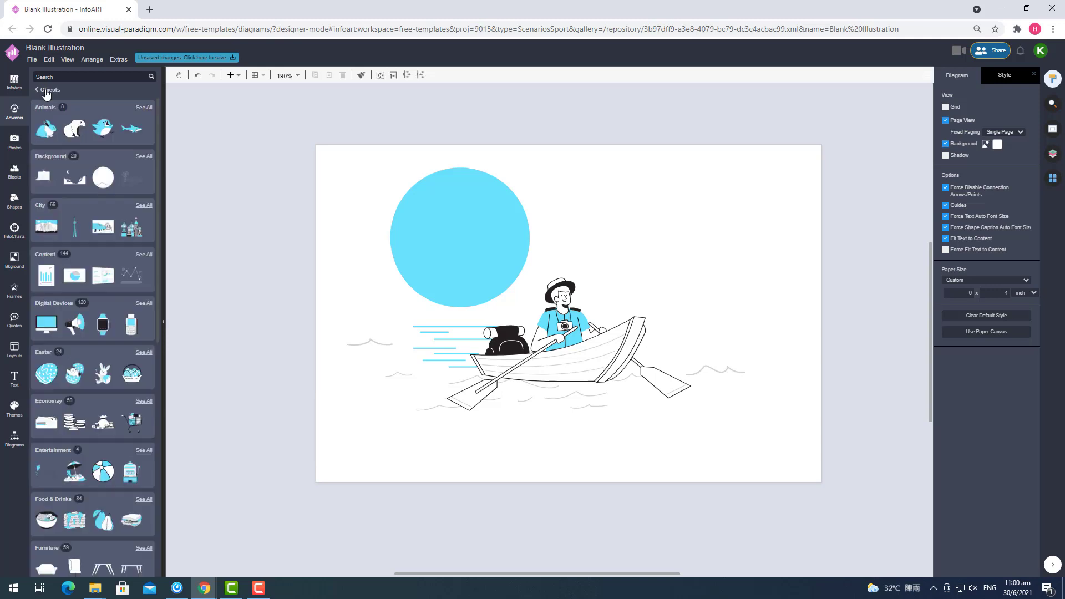
scroll(74, 242, down, 2)
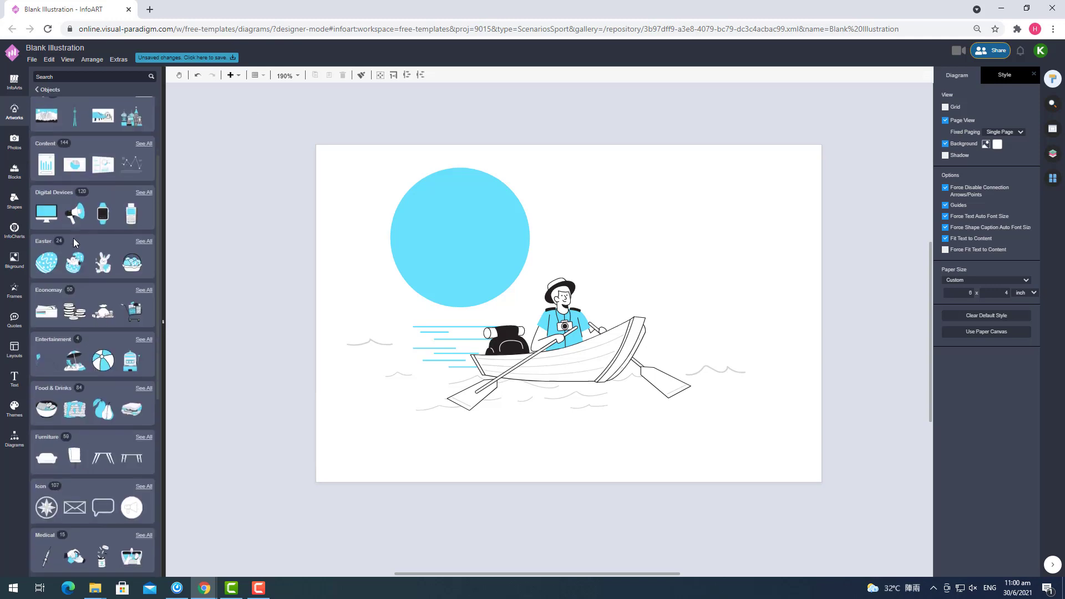
click(150, 338)
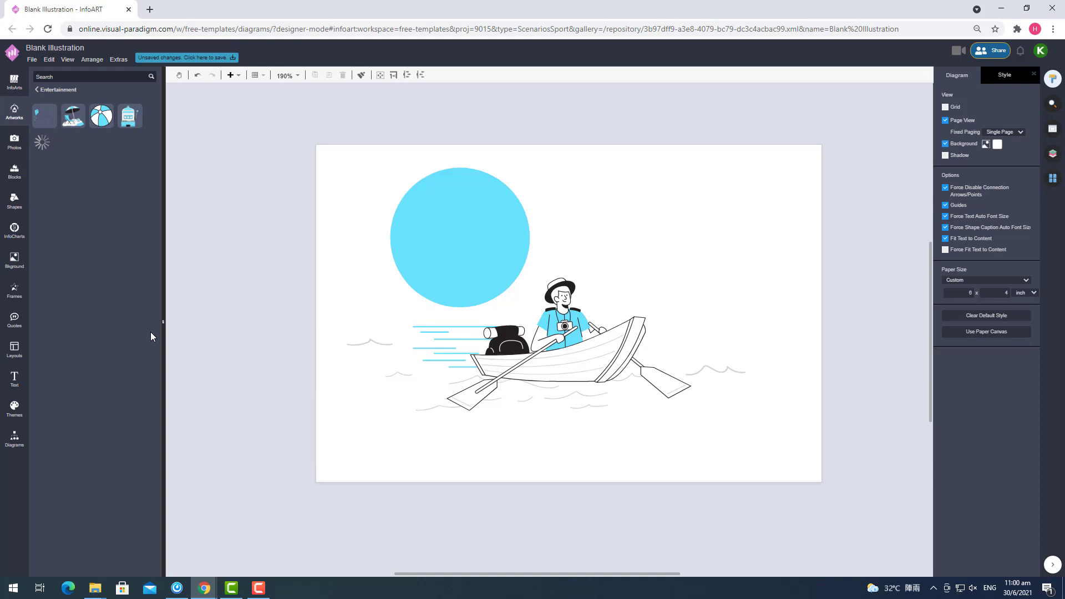
click(58, 90)
scroll(98, 199, up, 1)
scroll(97, 203, up, 1)
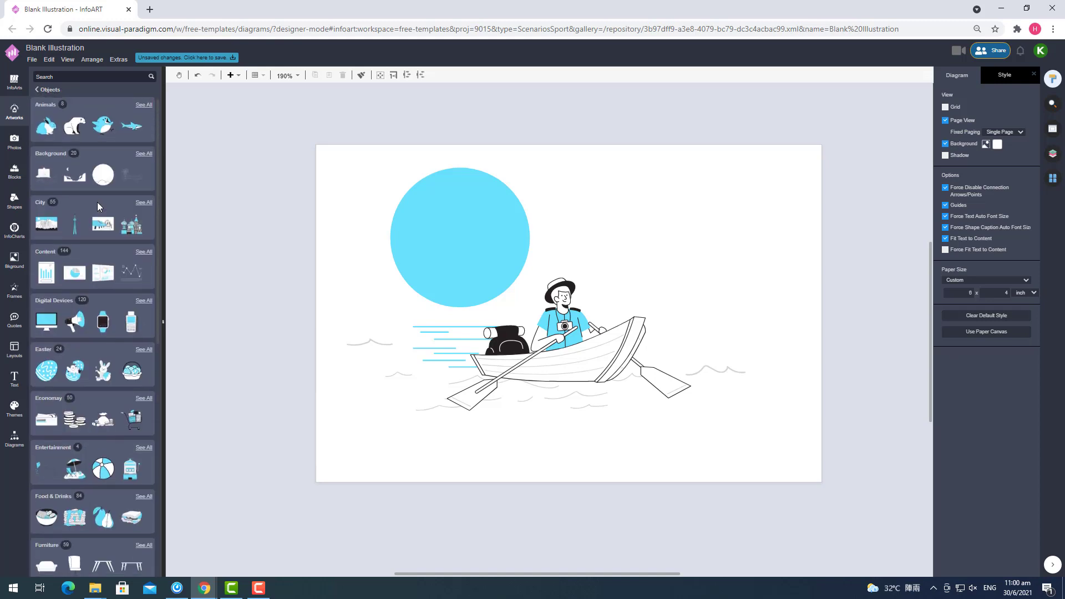
click(144, 157)
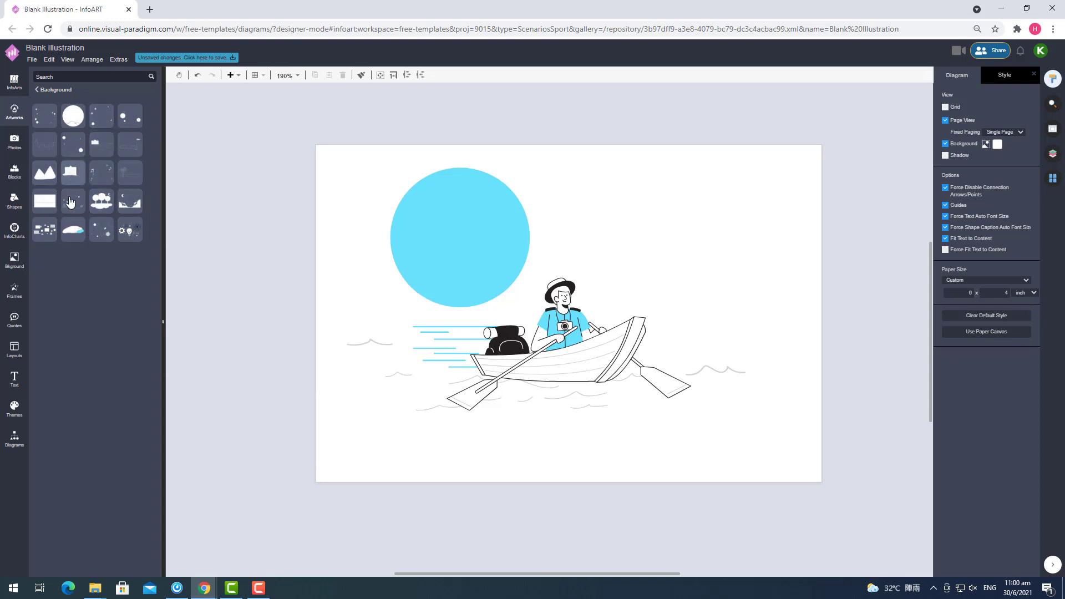
mouse_move(73, 222)
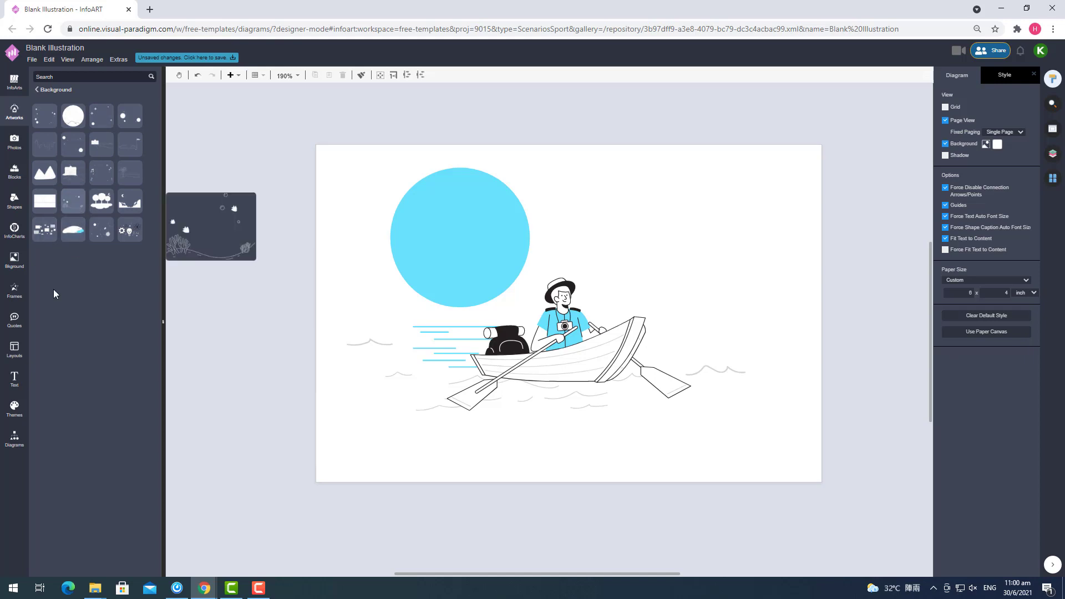
Step: Add a borderless black rectangle and flatten it into a horizon line about 645 × 1 pt, spanning the page at the man's chest level
click(14, 438)
drag(46, 351, 447, 545)
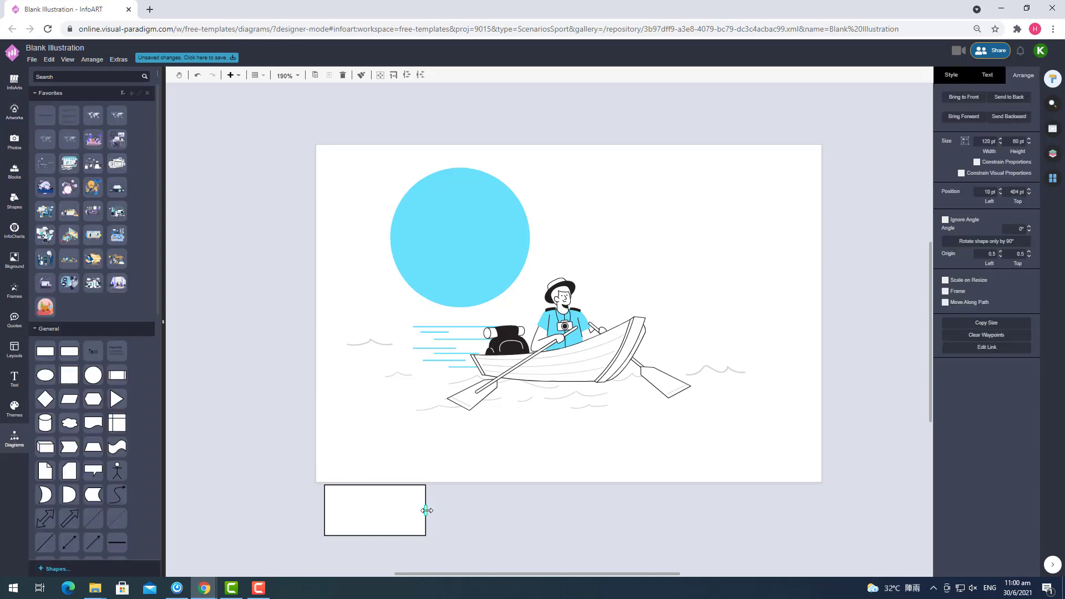
drag(426, 510, 663, 510)
click(951, 75)
click(1027, 137)
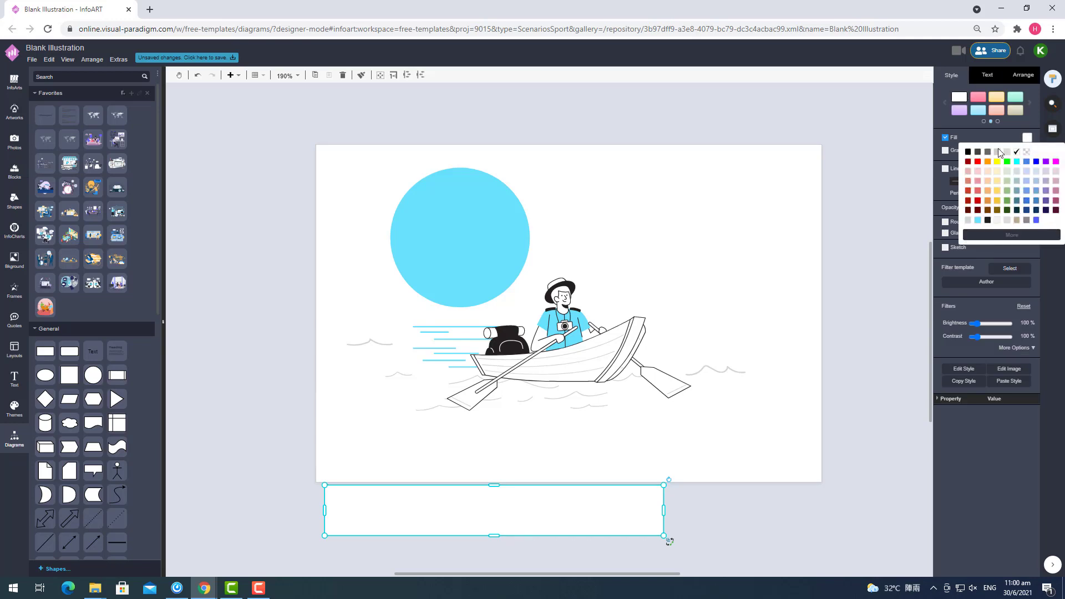
click(997, 148)
drag(487, 511, 485, 324)
drag(661, 329, 841, 327)
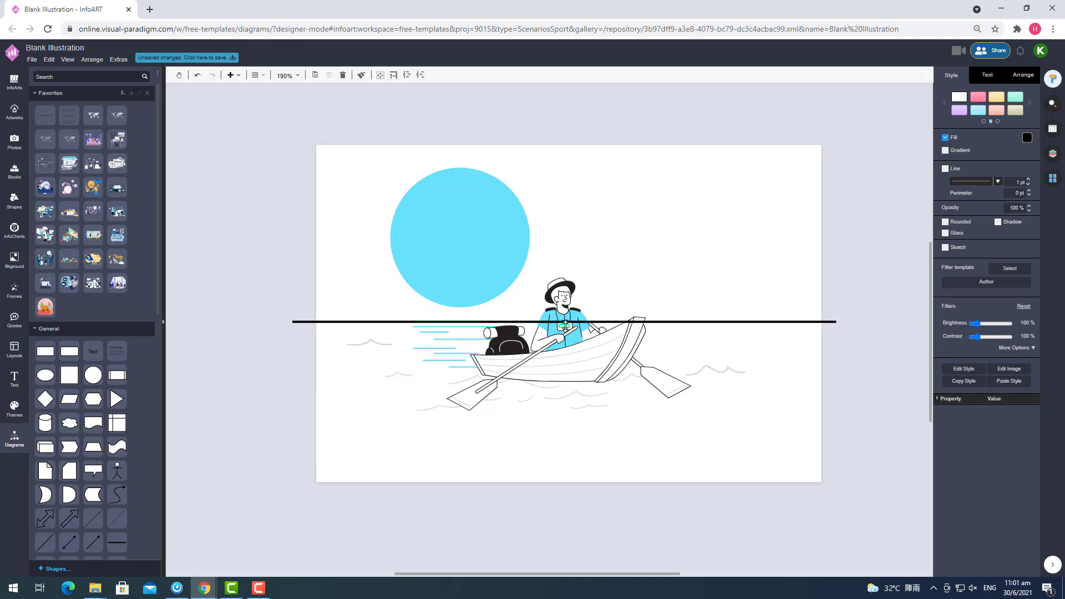
drag(569, 331, 572, 323)
Step: Move the horizon line behind the man and the rowing boat
click(1027, 138)
click(1022, 76)
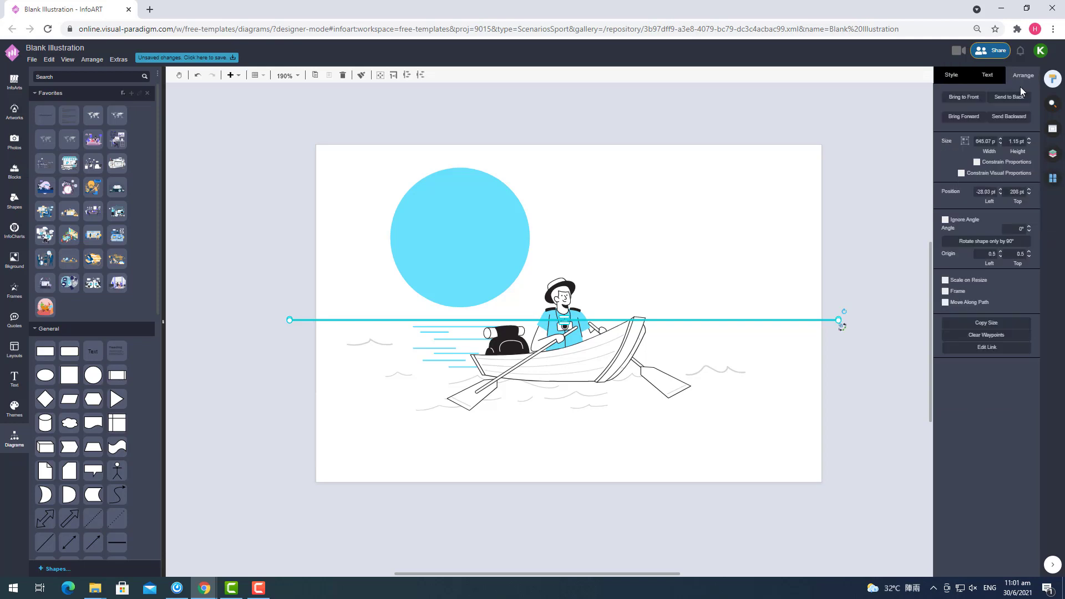
click(954, 117)
click(826, 331)
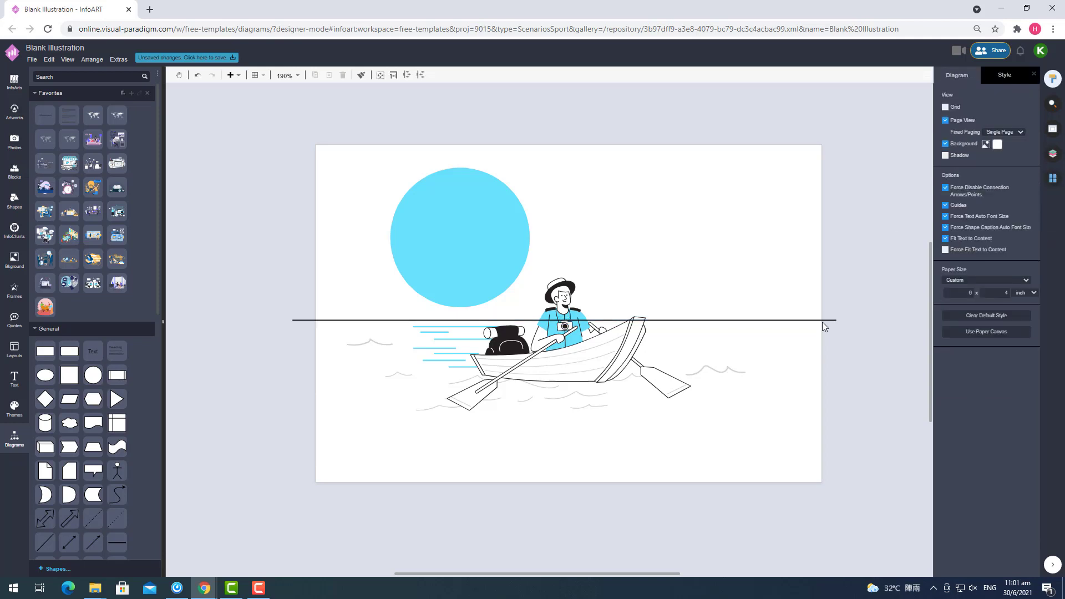
click(830, 320)
click(999, 119)
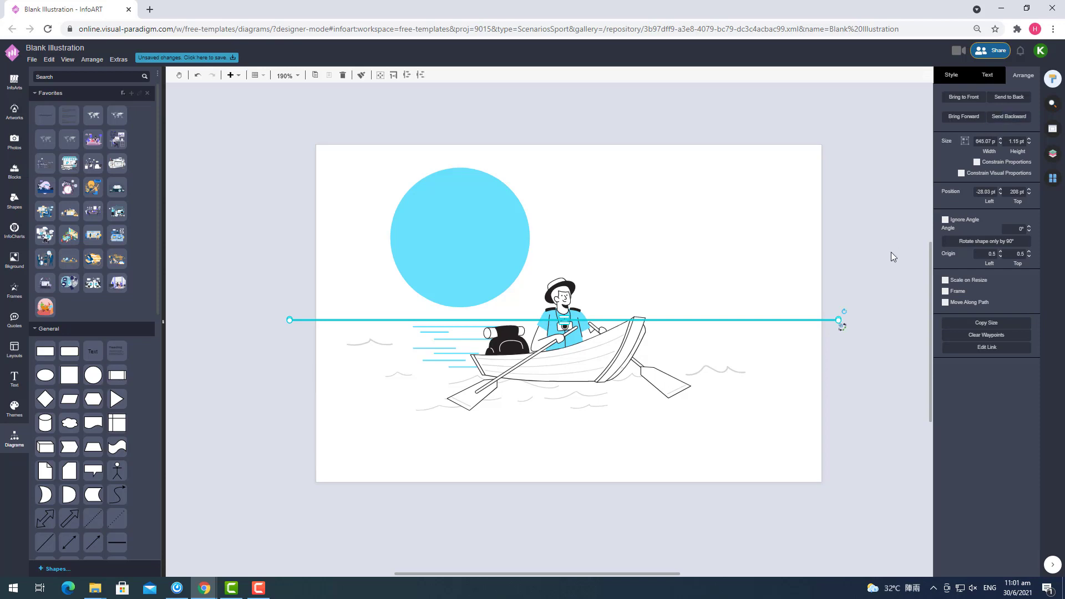
click(891, 251)
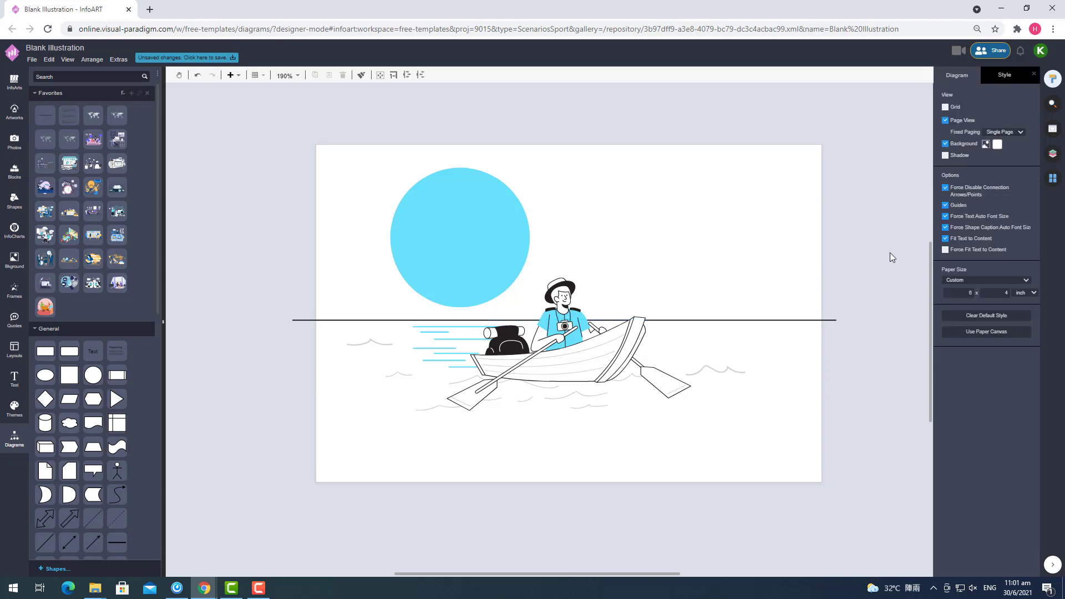
Step: Recolor the horizon line light gray
click(832, 320)
click(1027, 137)
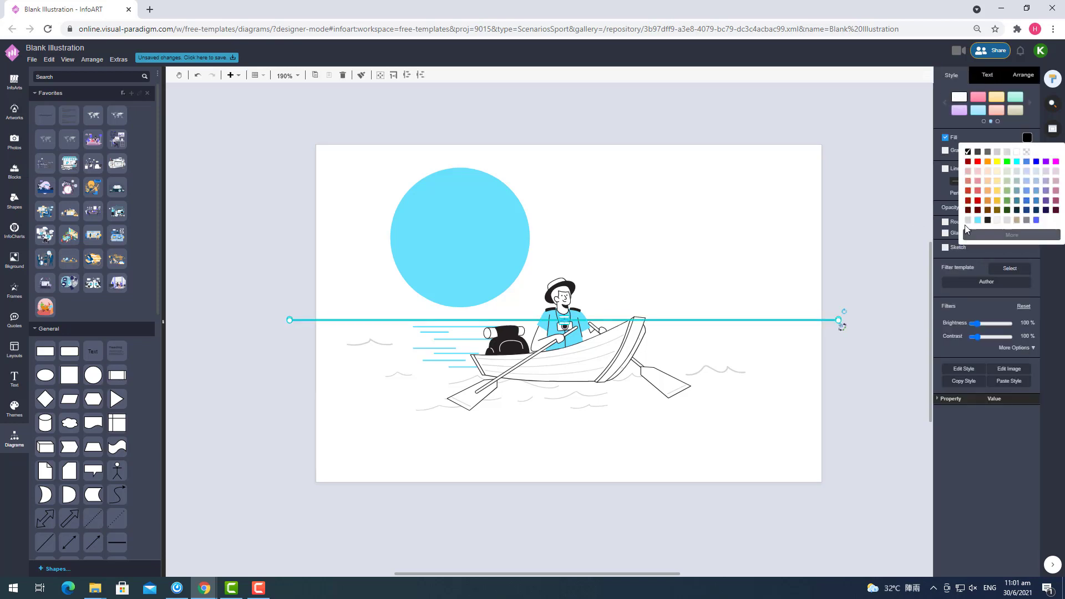
click(964, 225)
click(884, 344)
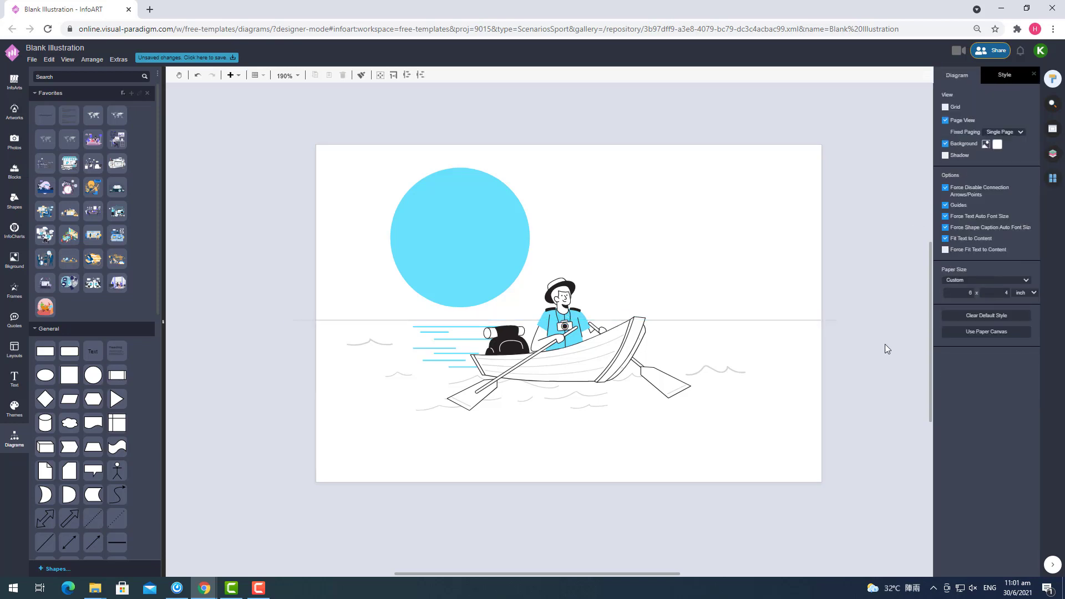
Step: Duplicate the boat's water lines, enlarge the copy and place it in the page's lower right, extending past the page edge
click(585, 409)
drag(269, 340, 681, 448)
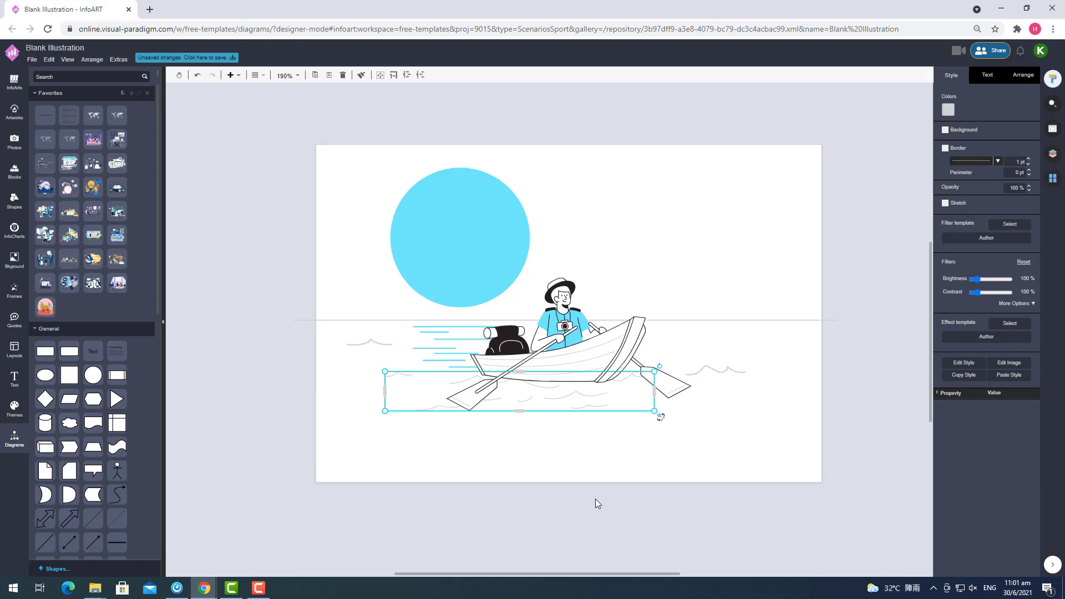
click(563, 514)
key(ctrl+v)
drag(731, 530, 714, 433)
drag(810, 410, 887, 379)
drag(821, 421, 813, 442)
click(856, 417)
click(823, 443)
Step: Duplicate the enlarged water lines and place the copy in the page's lower left, extending past the page edge
key(ctrl+c)
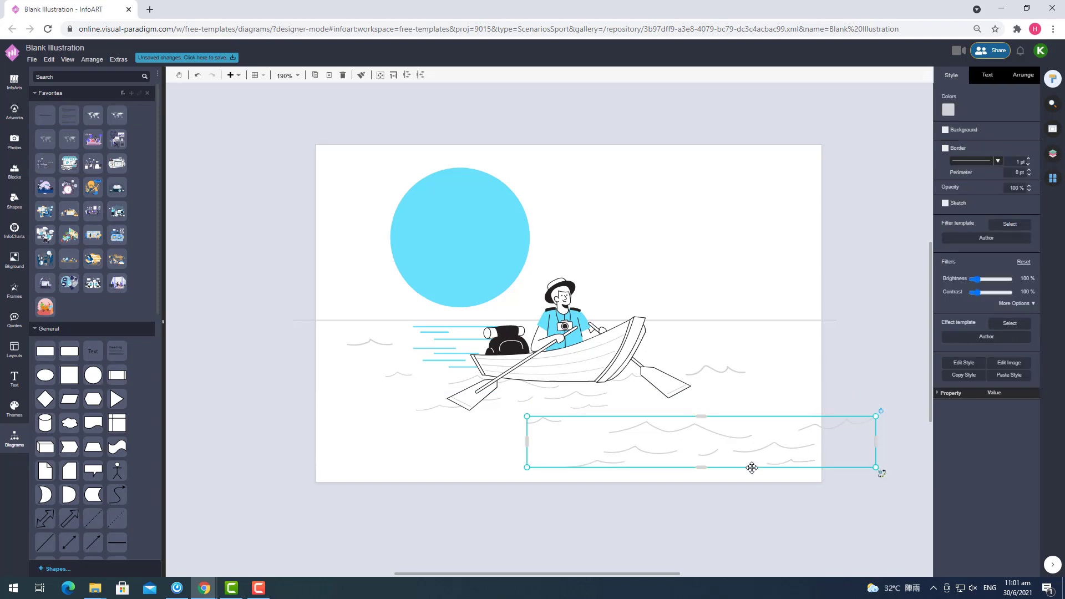
click(478, 531)
key(ctrl+v)
drag(577, 537, 226, 427)
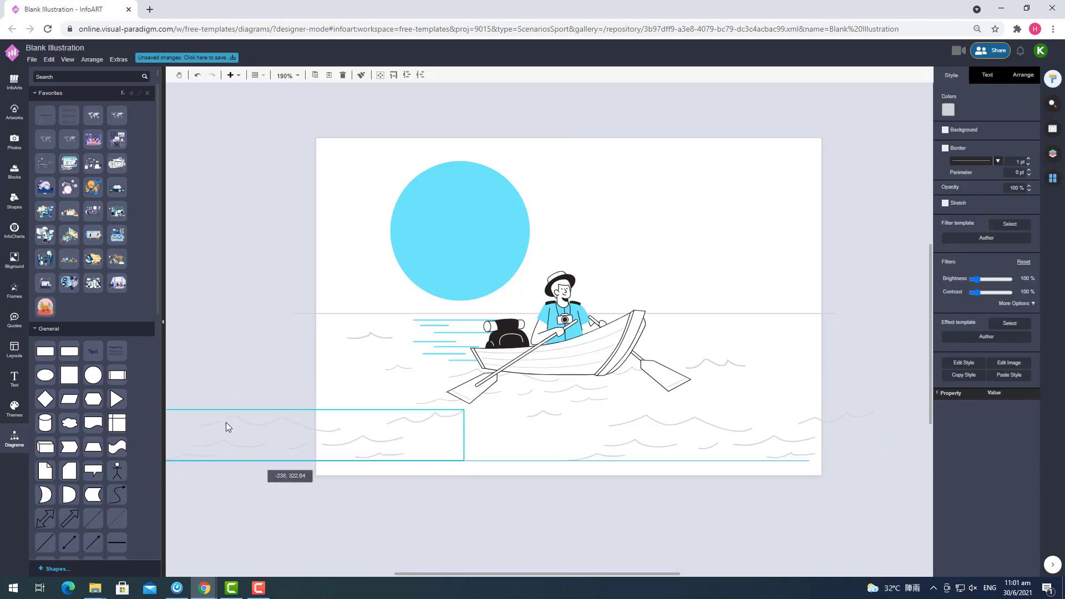
click(436, 506)
Step: Recolor the blue sun and speed lines of the background artwork light orange
scroll(848, 413, up, 2)
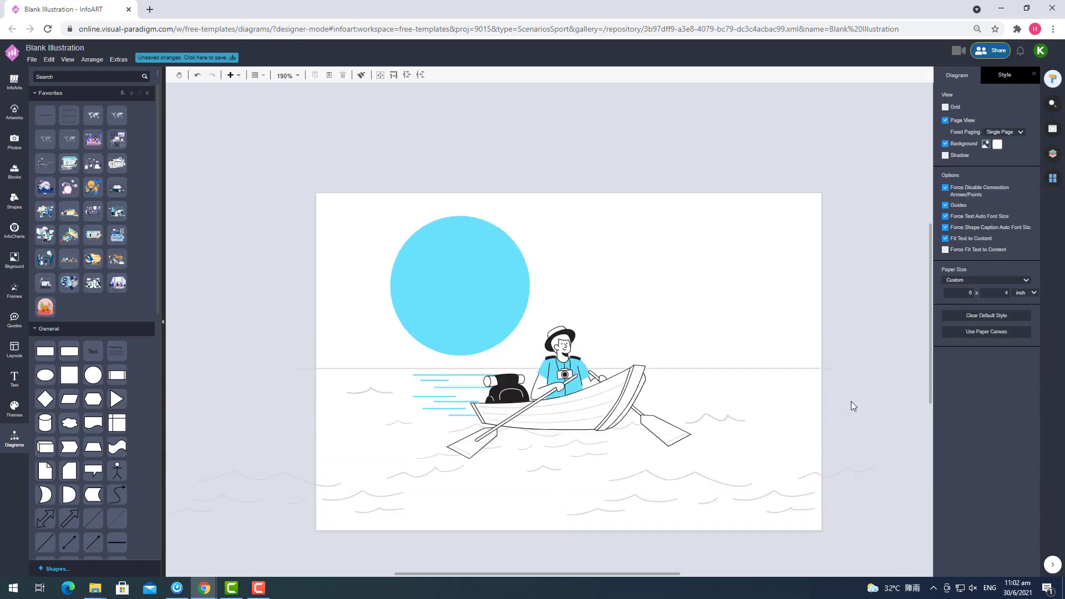
key(F10)
click(579, 311)
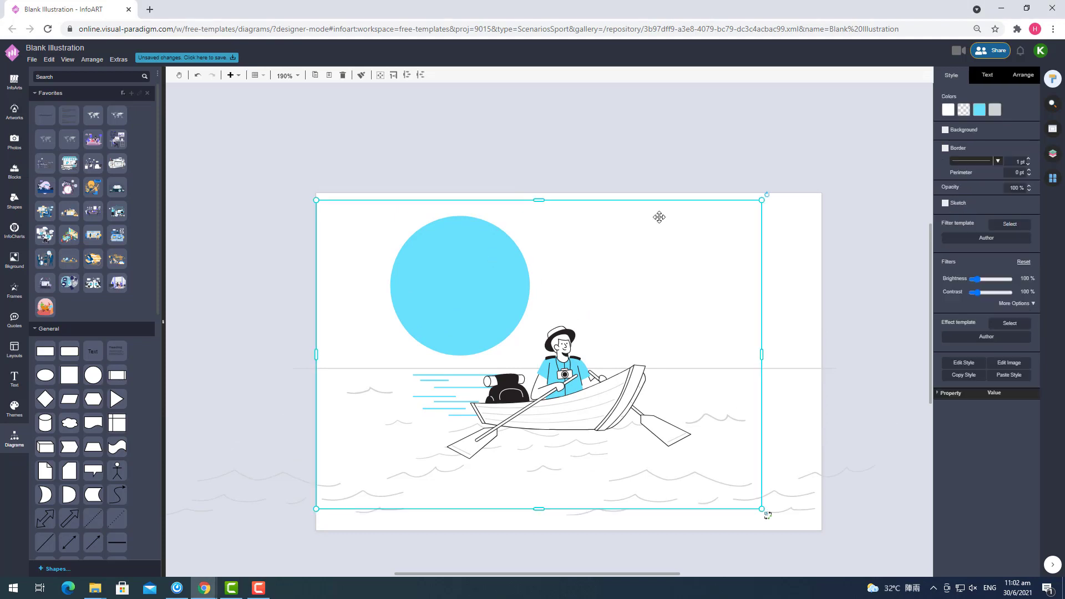
click(978, 110)
click(987, 166)
Step: Recolor the rowing man's blue shirt red
click(556, 375)
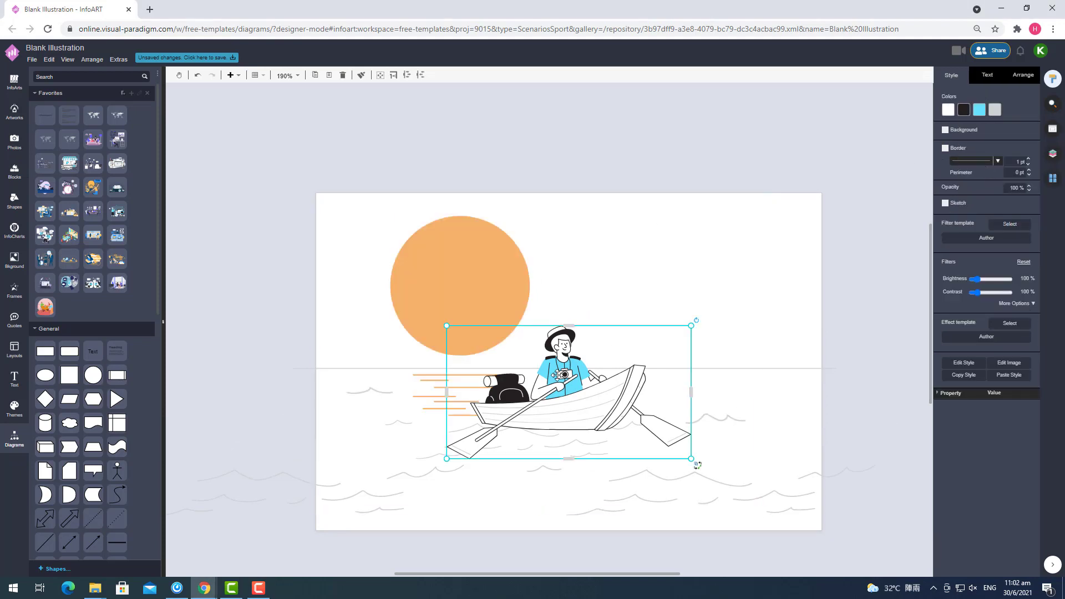
click(974, 110)
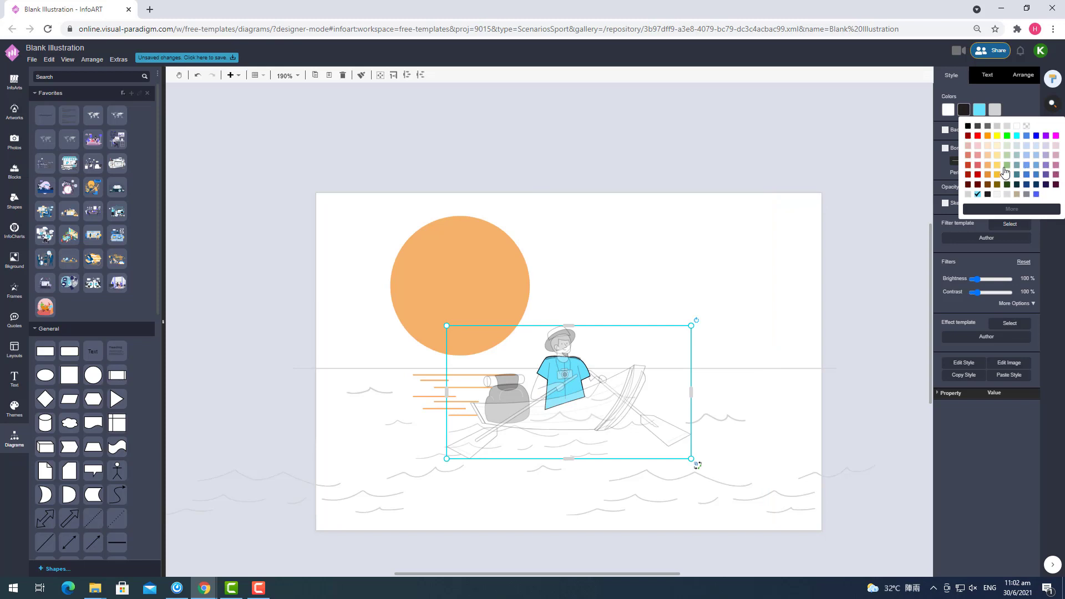
click(978, 166)
key(Escape)
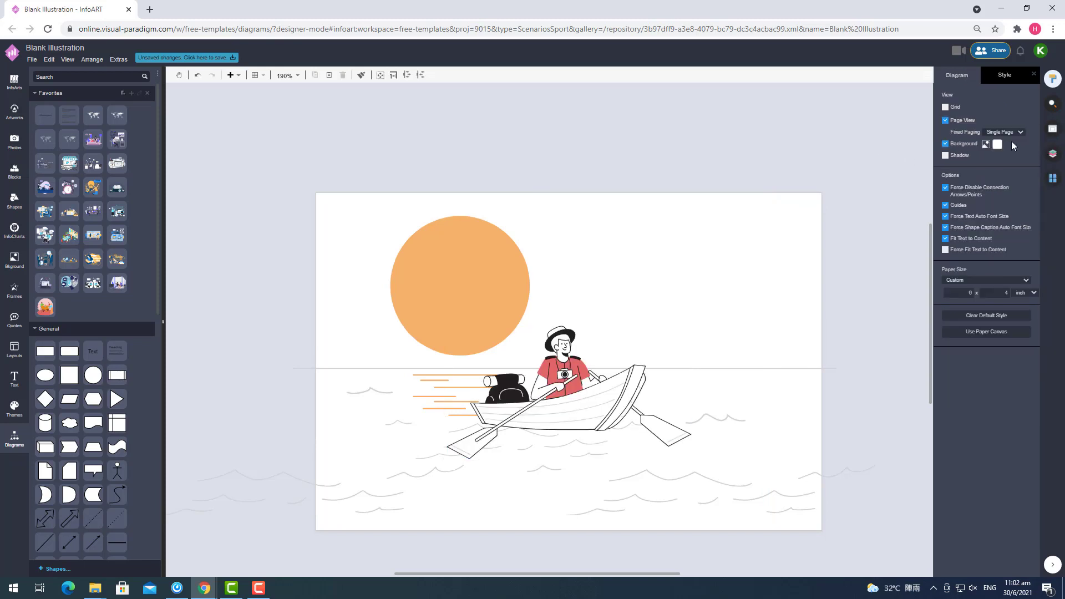
Step: Color the page background and the white area of the background artwork the same pale yellow
click(997, 144)
click(1004, 179)
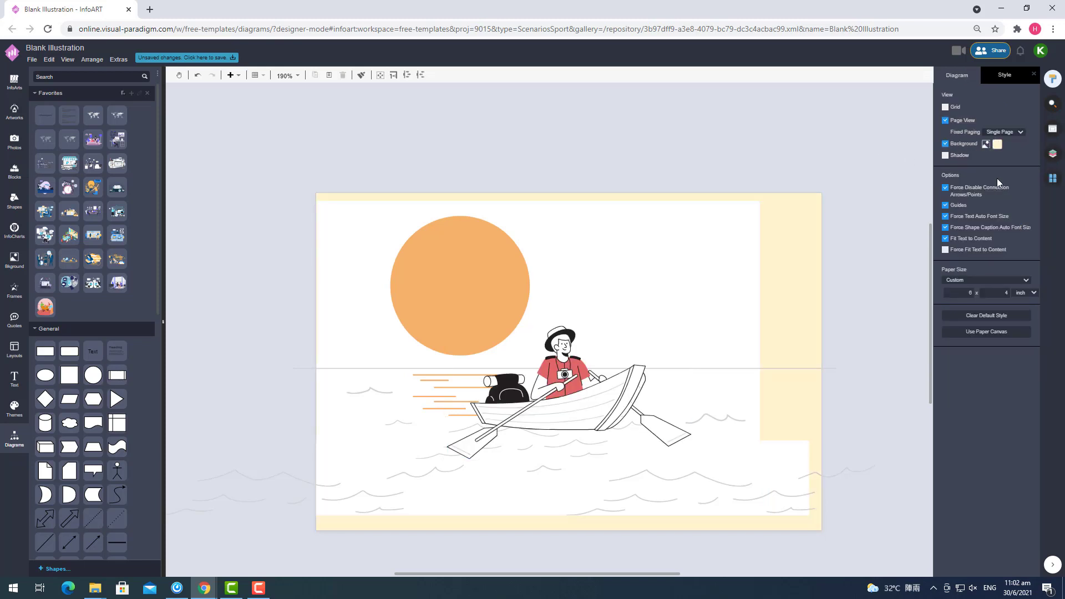
click(748, 230)
click(950, 112)
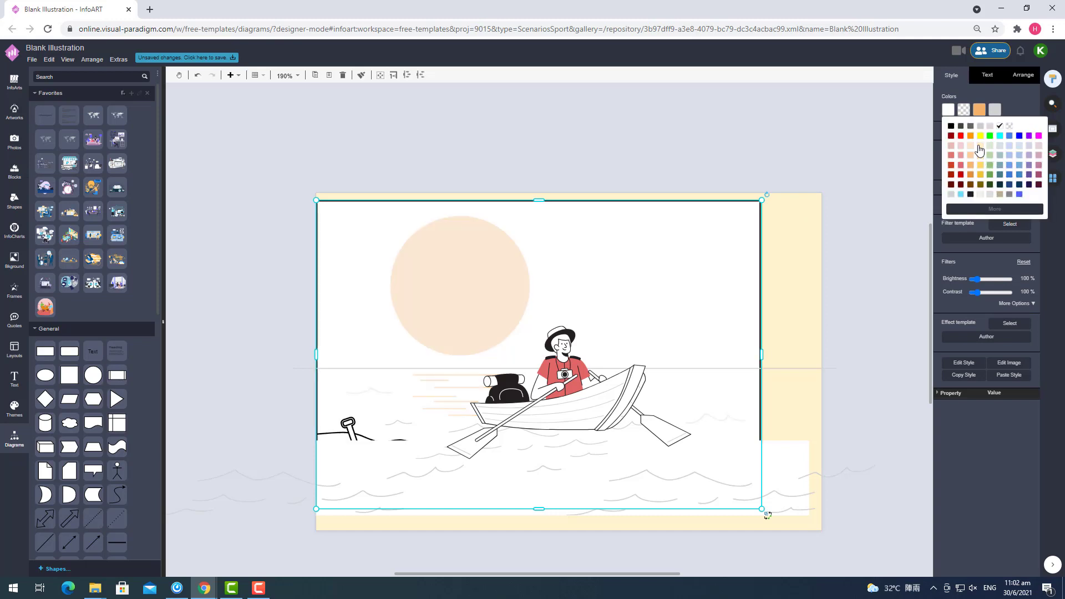
click(970, 145)
click(854, 258)
Step: Widen the white rectangle over the water past the page's right edge and raise its top edge slightly
click(329, 451)
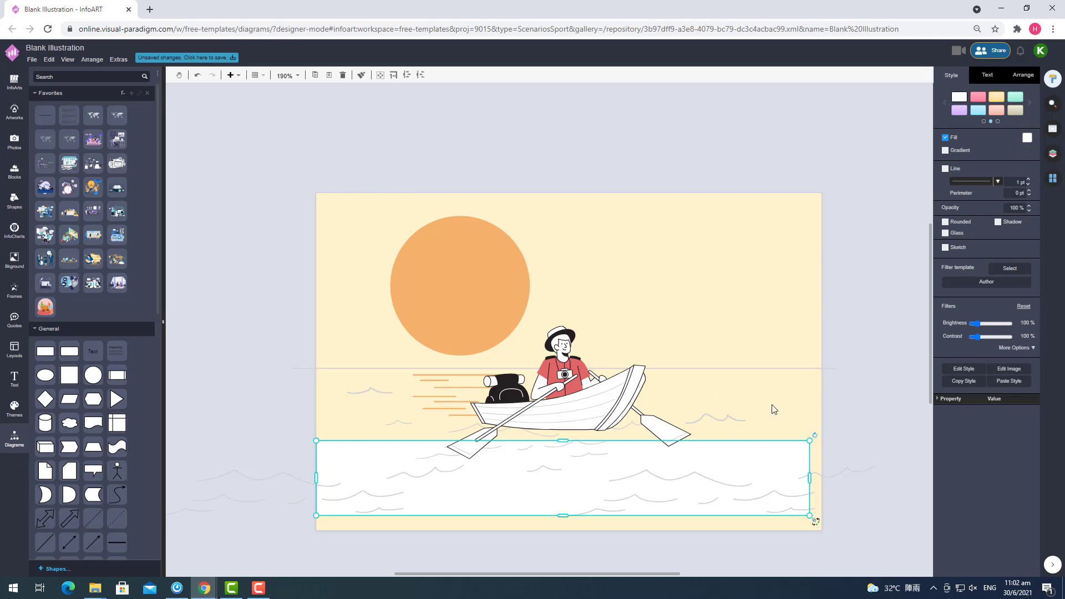
drag(809, 440, 813, 409)
key(ctrl+z)
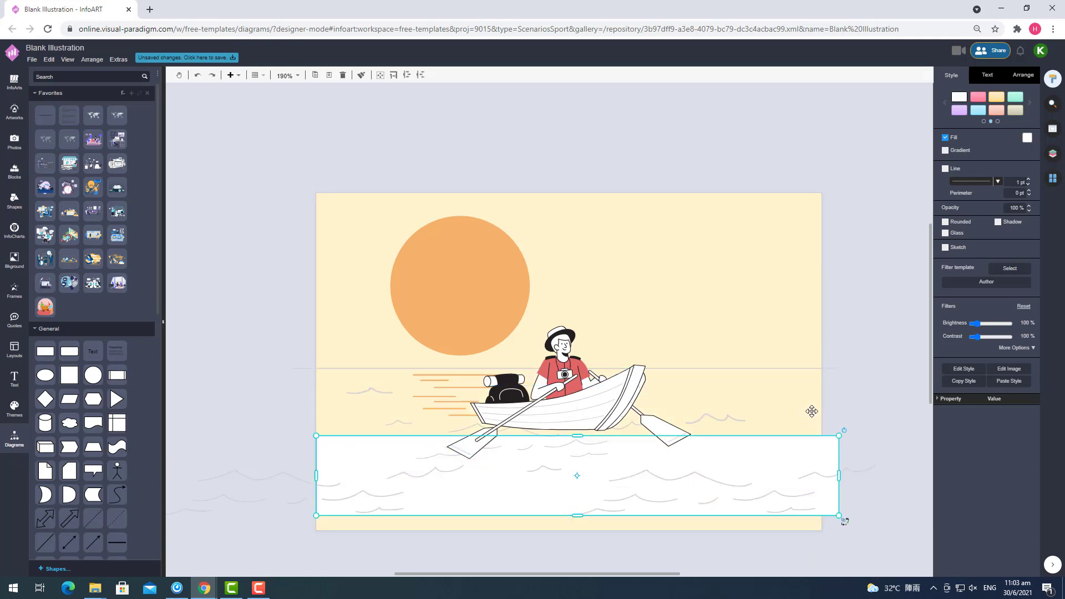
click(869, 353)
Step: Recolor both the background artwork's pale yellow area and the page background white
click(583, 242)
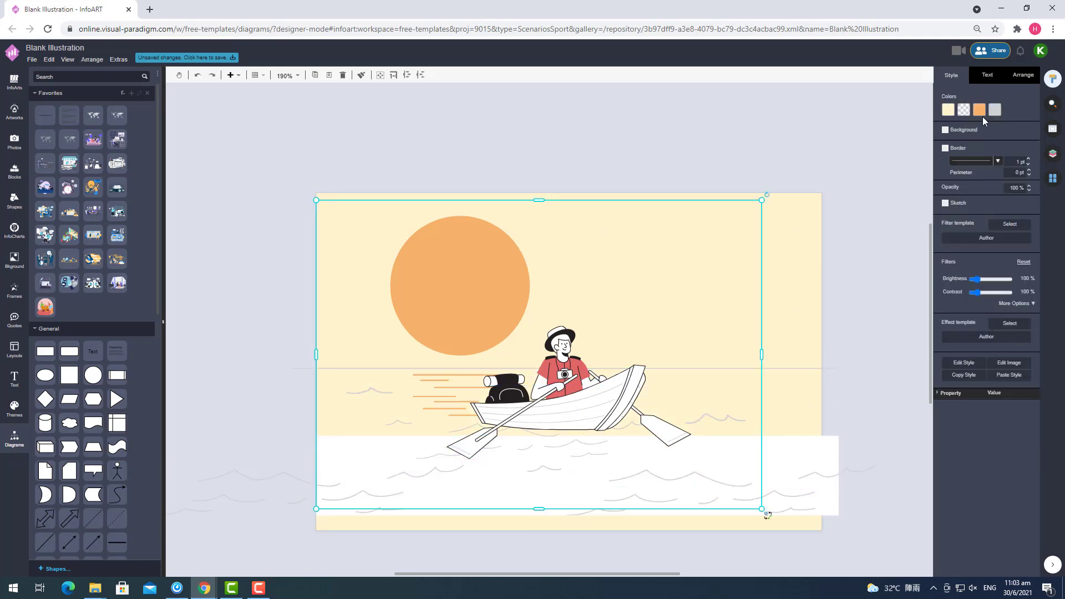
click(947, 113)
click(1001, 133)
click(830, 214)
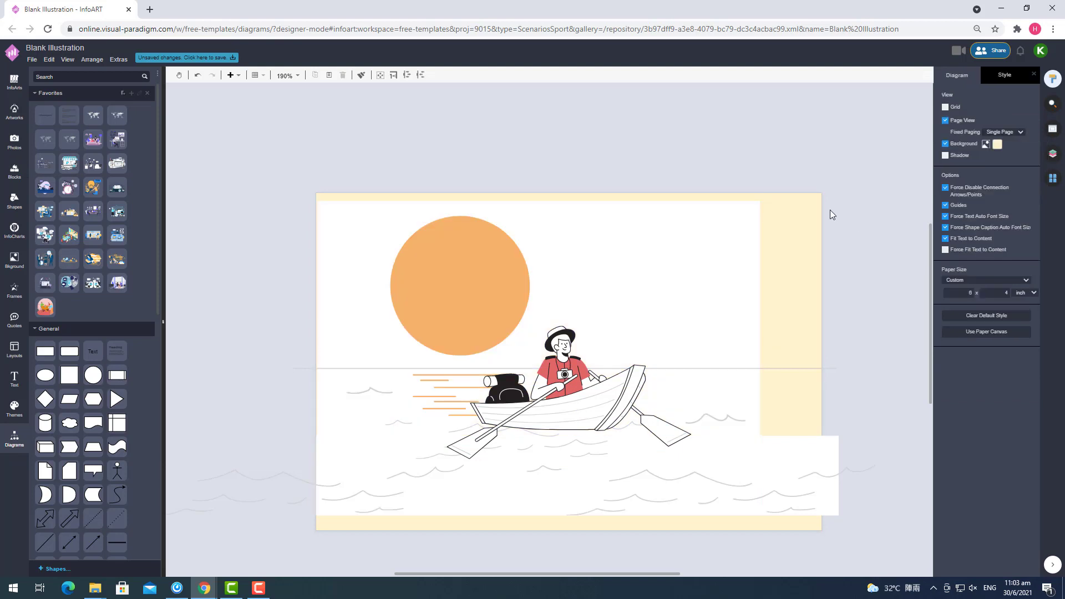
click(997, 144)
click(1016, 161)
click(656, 382)
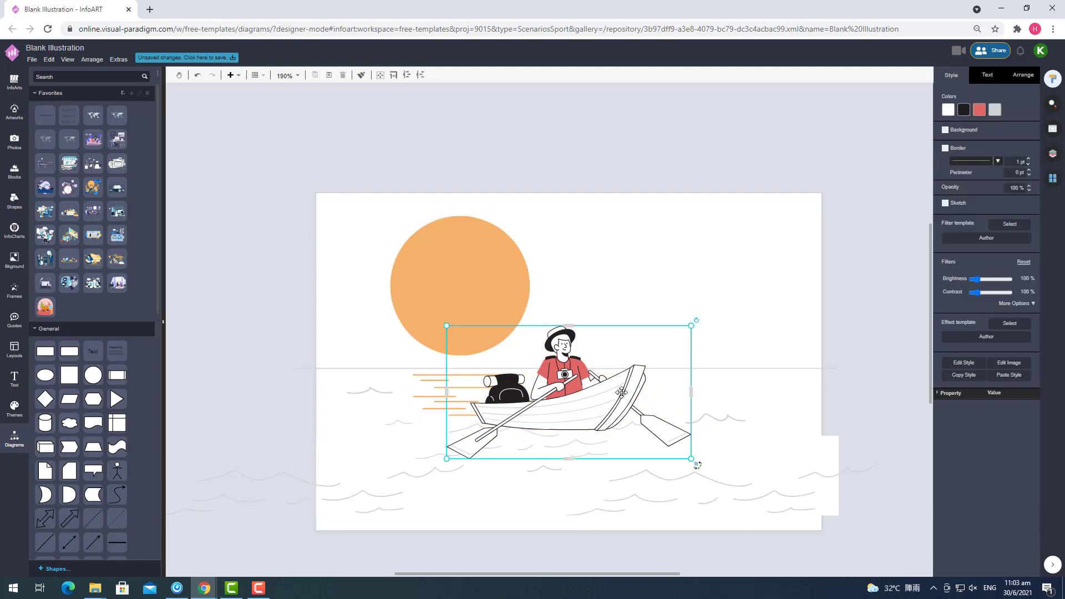
click(948, 110)
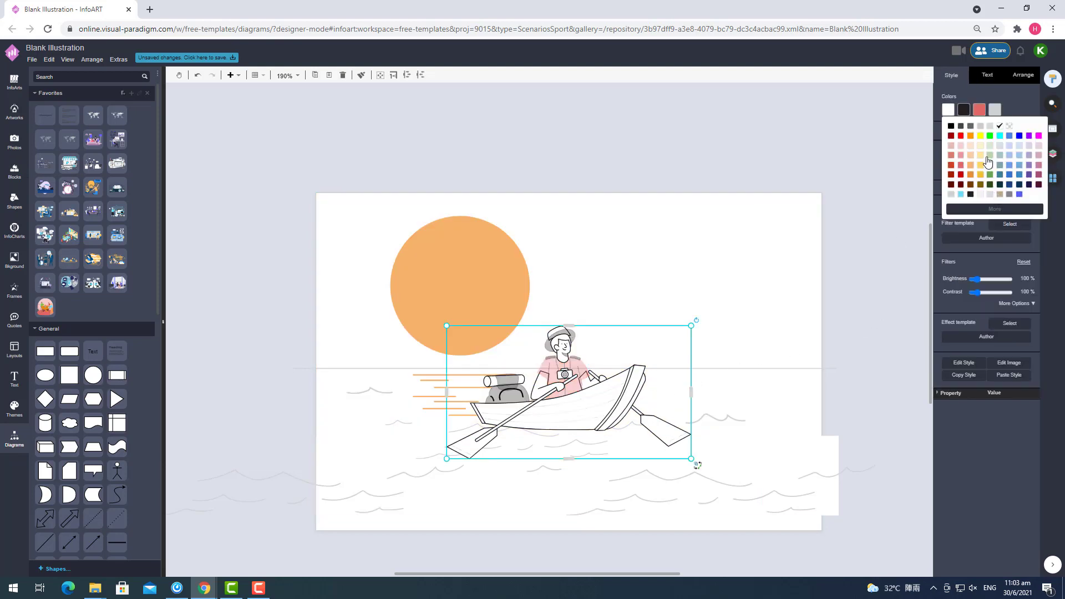
click(988, 161)
key(ctrl+z)
click(878, 204)
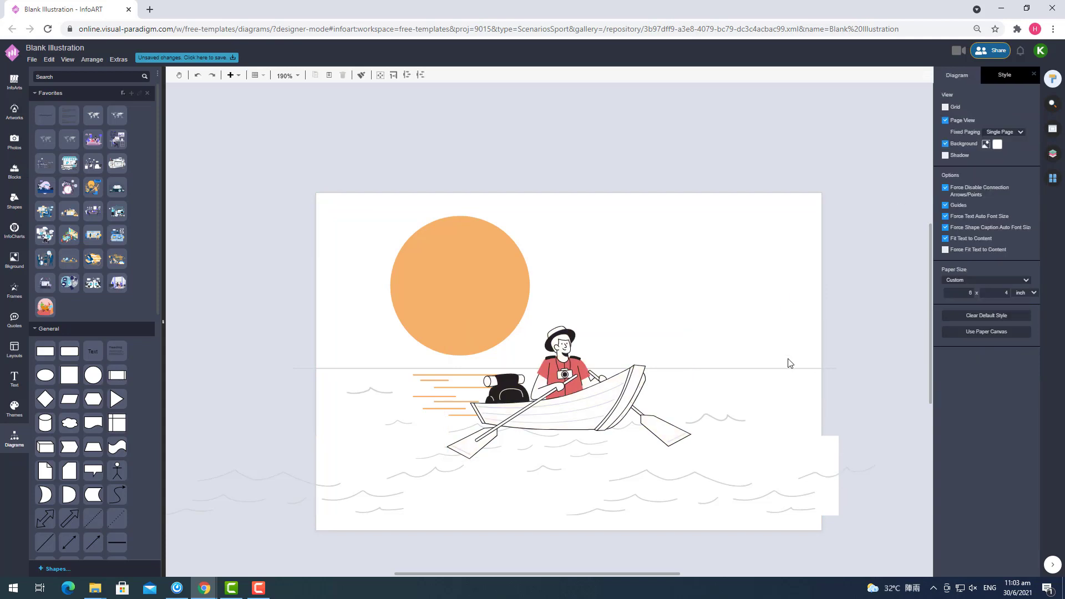
Step: Reduce the background artwork's opacity to 80% and recolor its sun and speed lines a darker orange
click(642, 267)
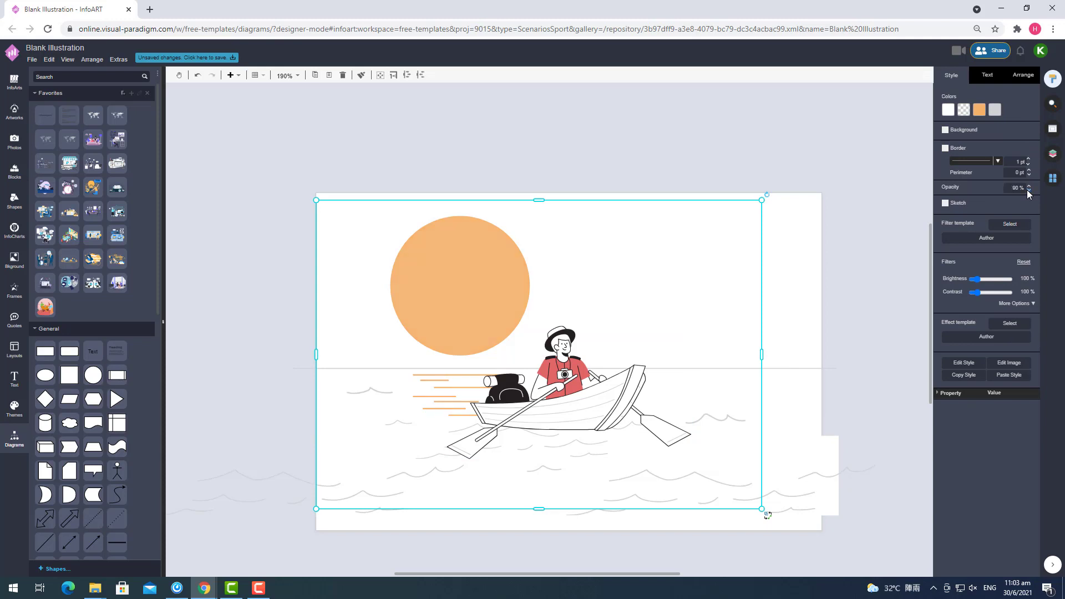
click(1028, 190)
click(1028, 190)
click(980, 110)
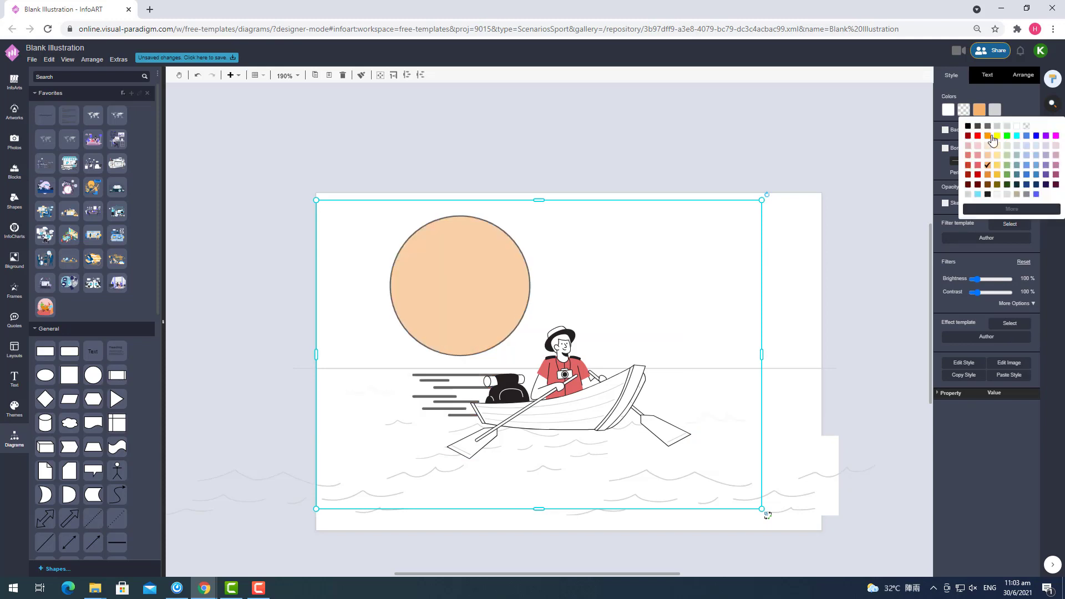
click(988, 178)
click(874, 377)
Step: Set the page background to pale yellow and make the background artwork's white area transparent
click(998, 145)
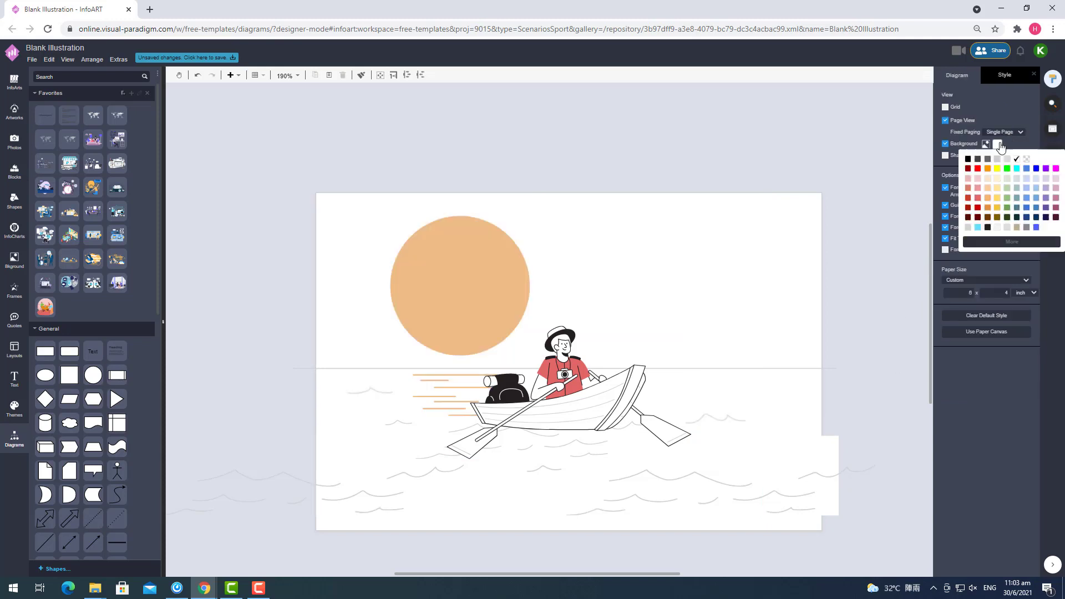
click(997, 178)
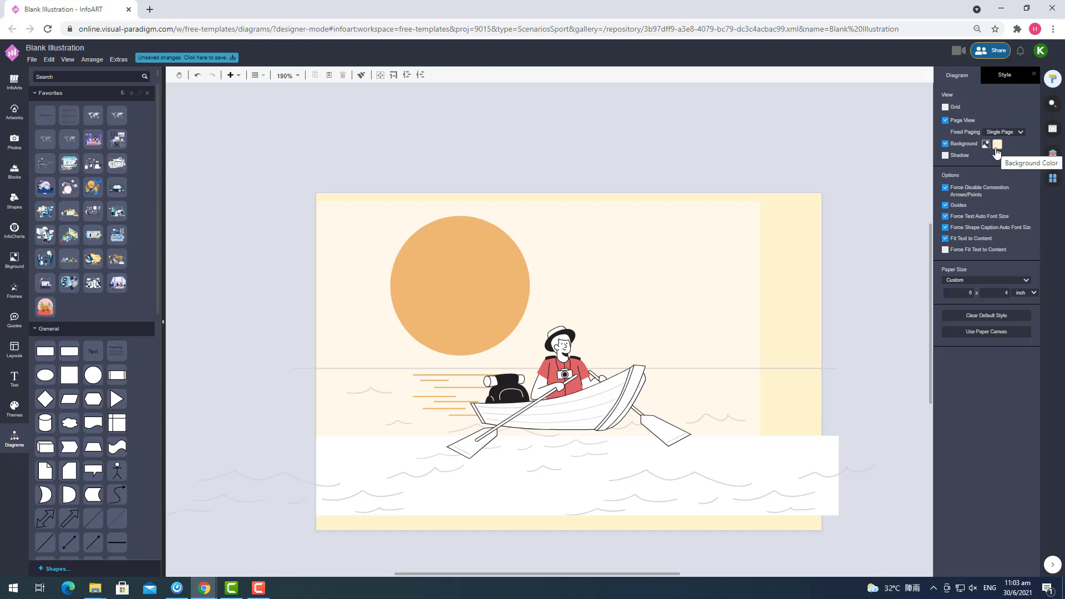
click(710, 233)
click(950, 112)
click(1012, 128)
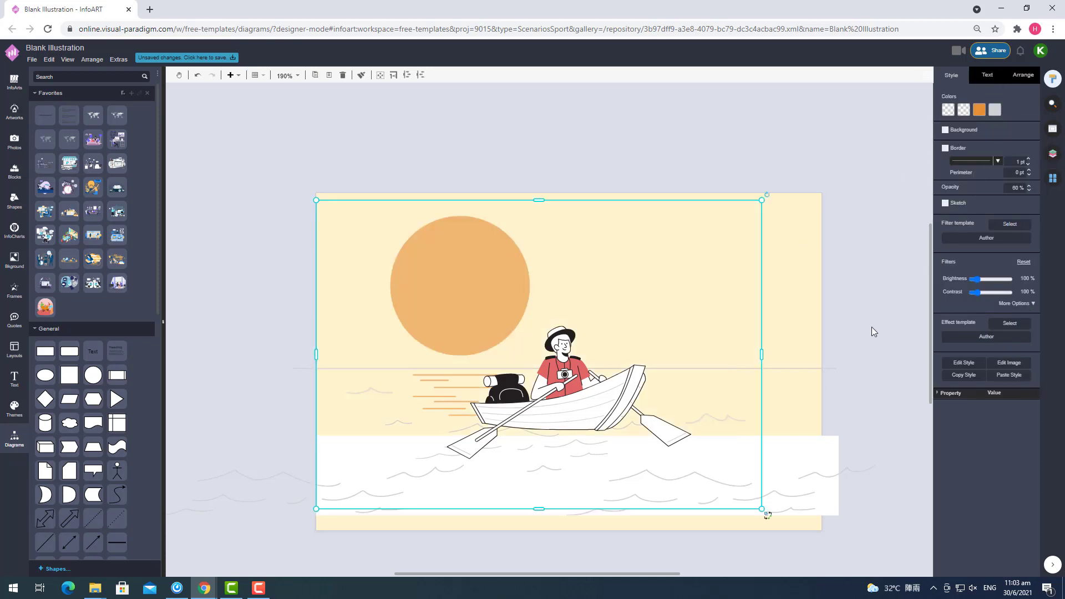
Step: Lower the white rectangle's top edge slightly and shift the rectangle left so it overhangs both sides of the page
click(836, 438)
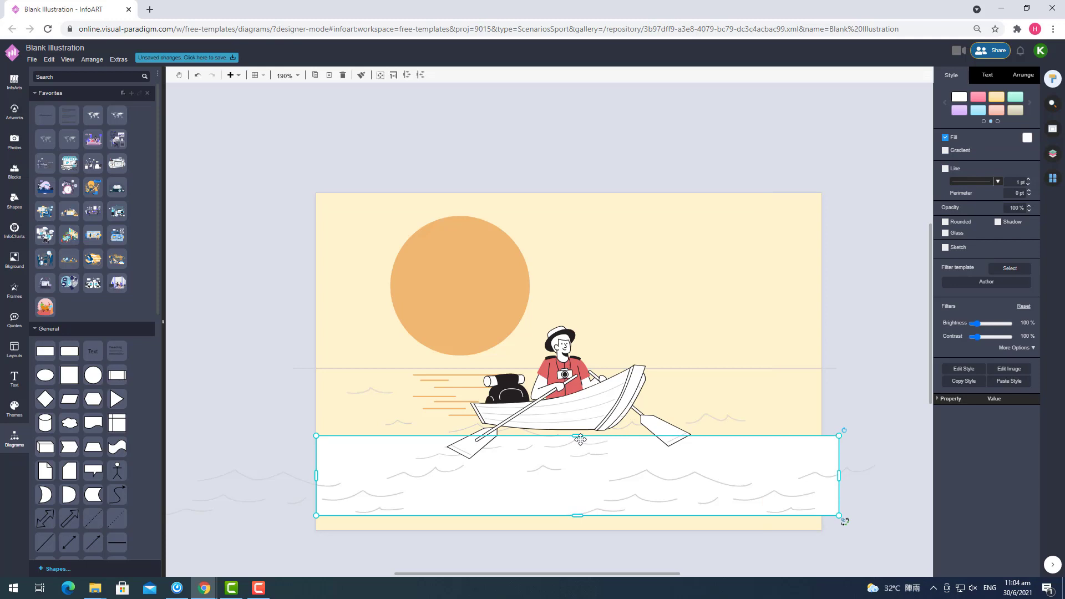
mouse_move(577, 436)
mouse_down()
mouse_move(590, 383)
mouse_move(577, 440)
mouse_up()
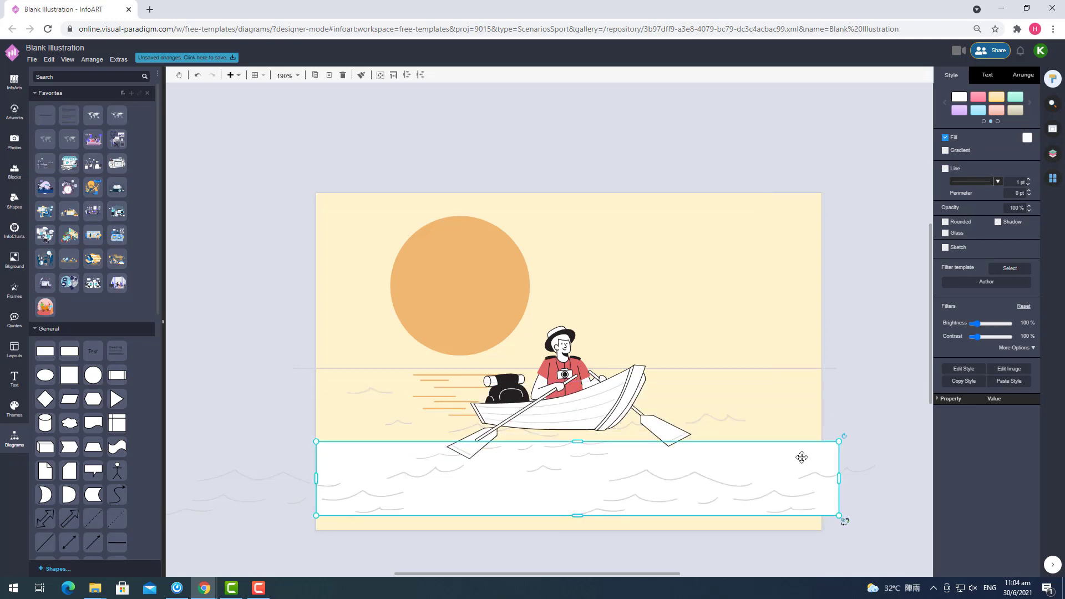
drag(799, 442, 784, 445)
click(880, 433)
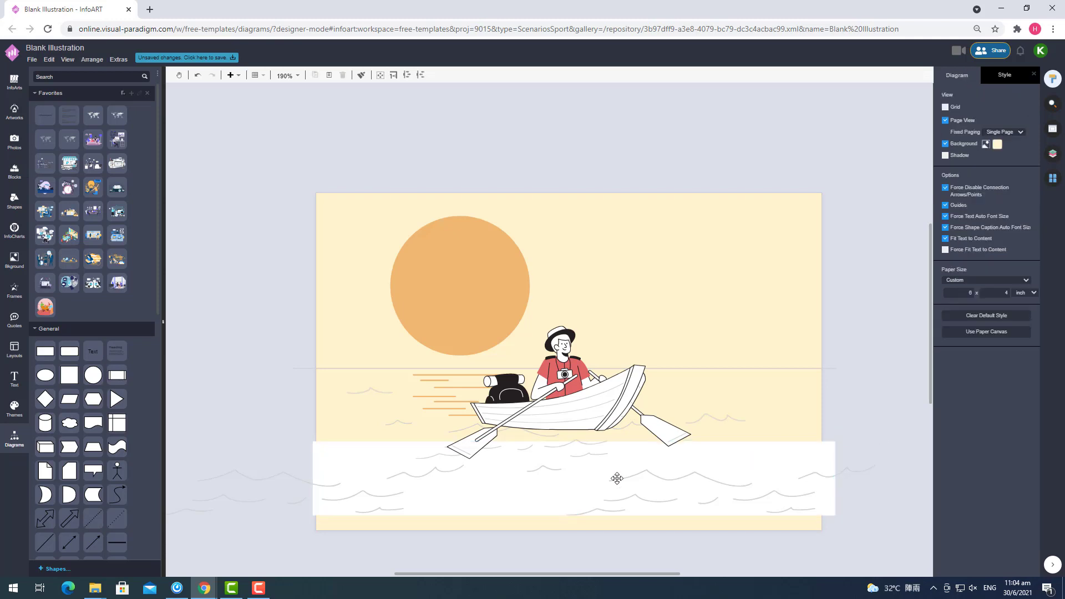
Step: Duplicate the white rectangle up to the horizon and stretch the copy down past the page's lower edge
drag(616, 476, 355, 413)
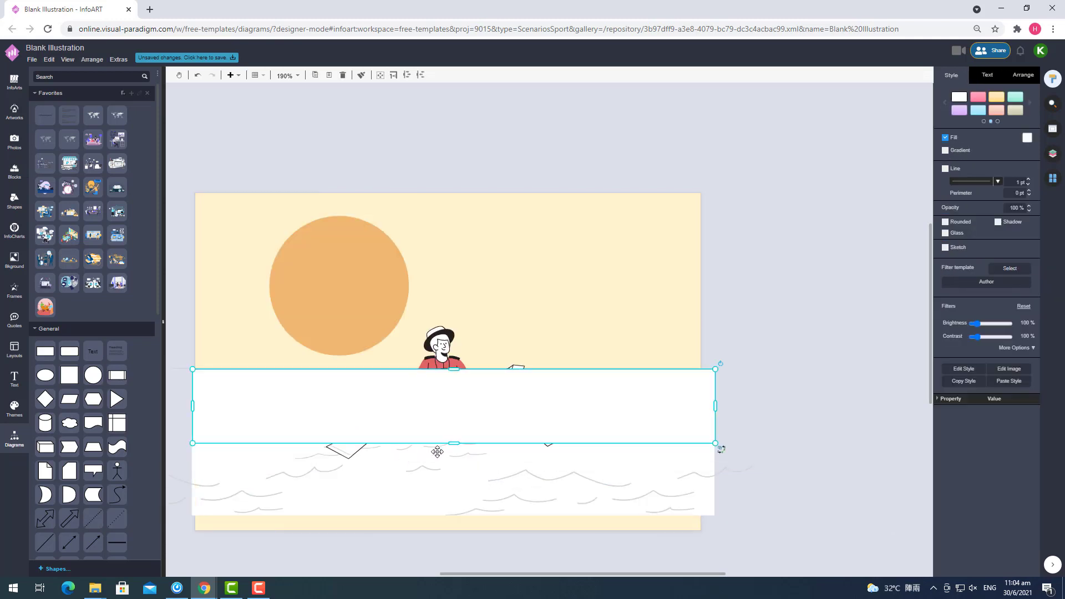
drag(453, 443, 453, 533)
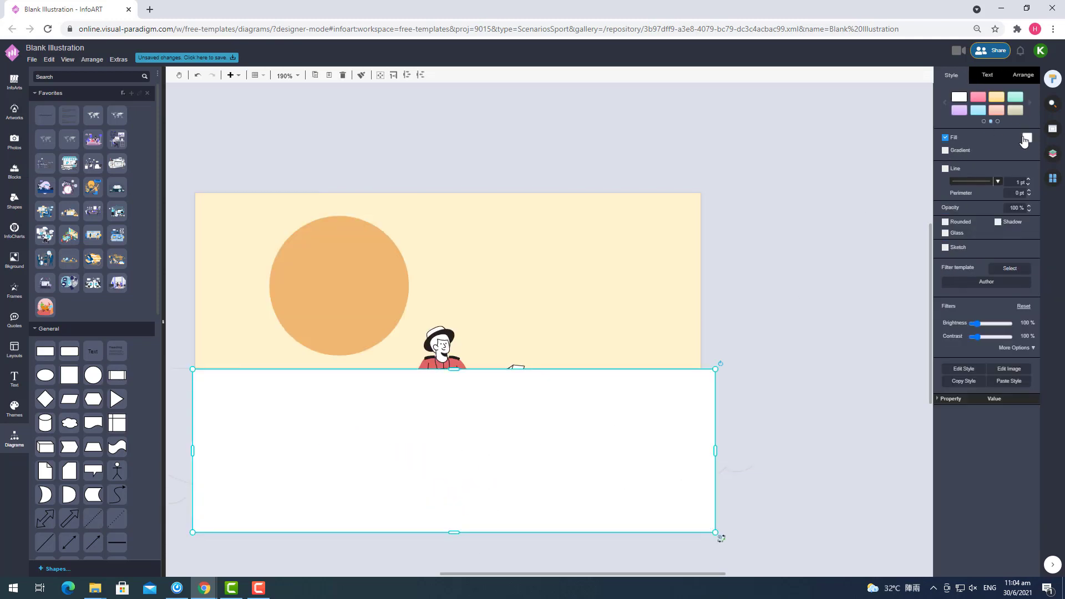
Step: Fill the enlarged rectangle copy with light blue and send it to the back
click(1026, 139)
click(997, 172)
click(1026, 140)
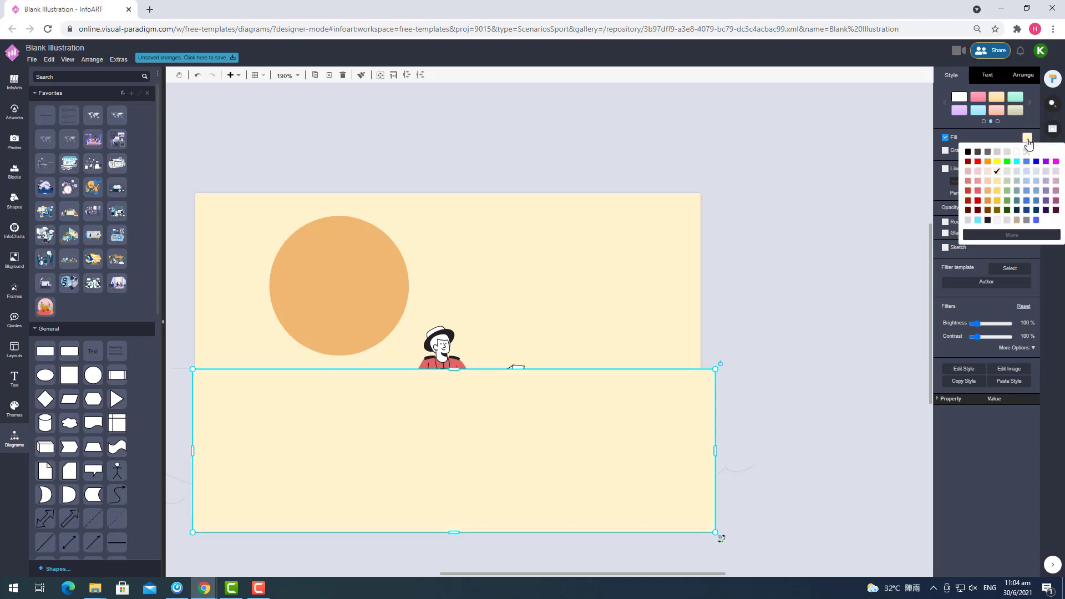
click(1036, 170)
click(1022, 75)
click(1009, 97)
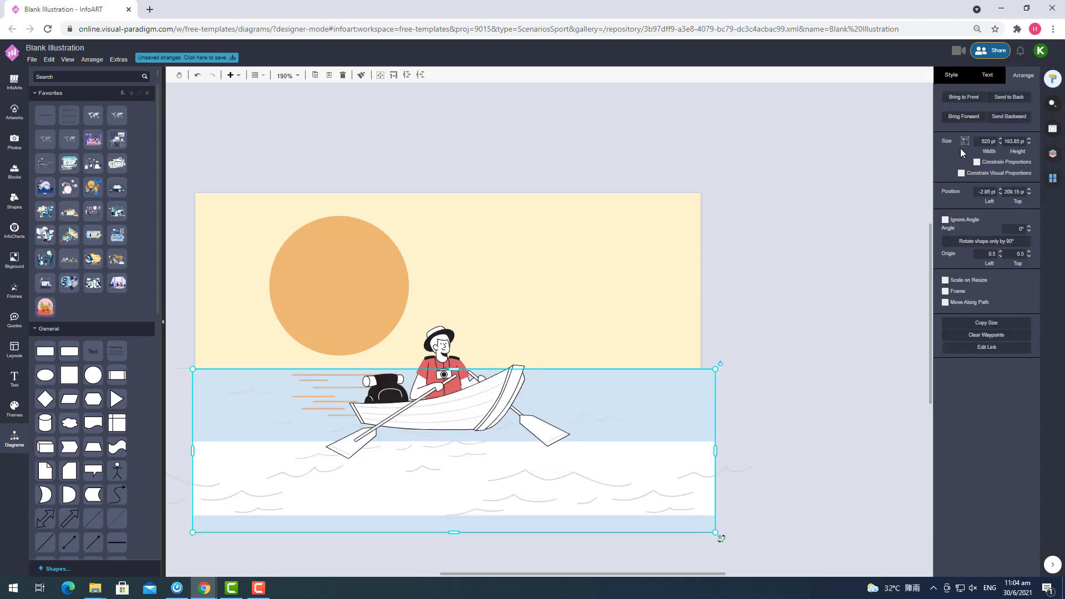
Step: Fill the large rectangle behind the boat with a custom very pale blue-gray
drag(643, 574, 618, 574)
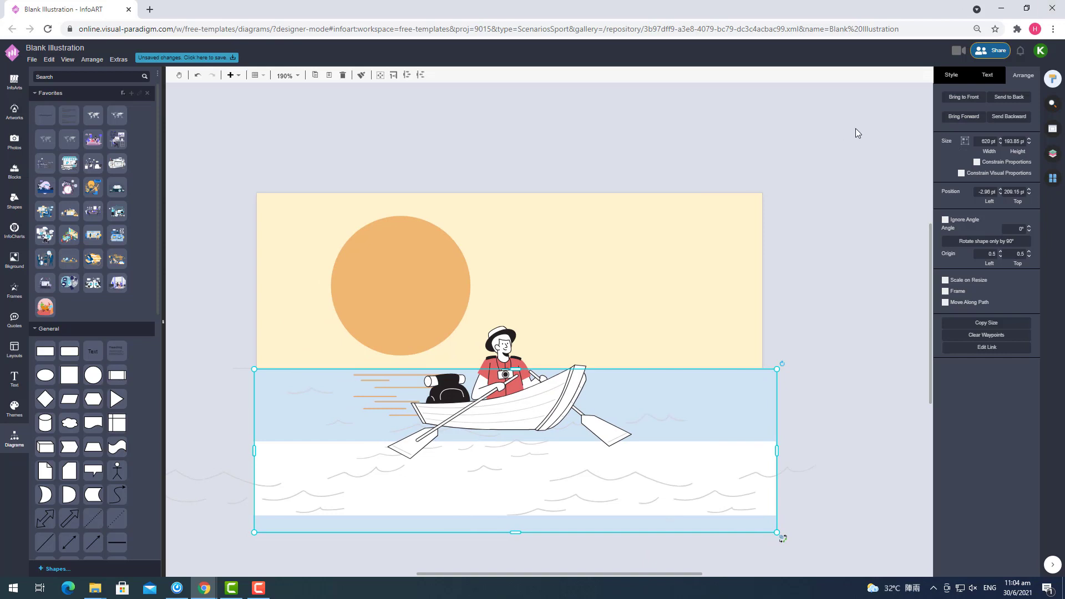
click(951, 75)
click(1027, 138)
click(1020, 157)
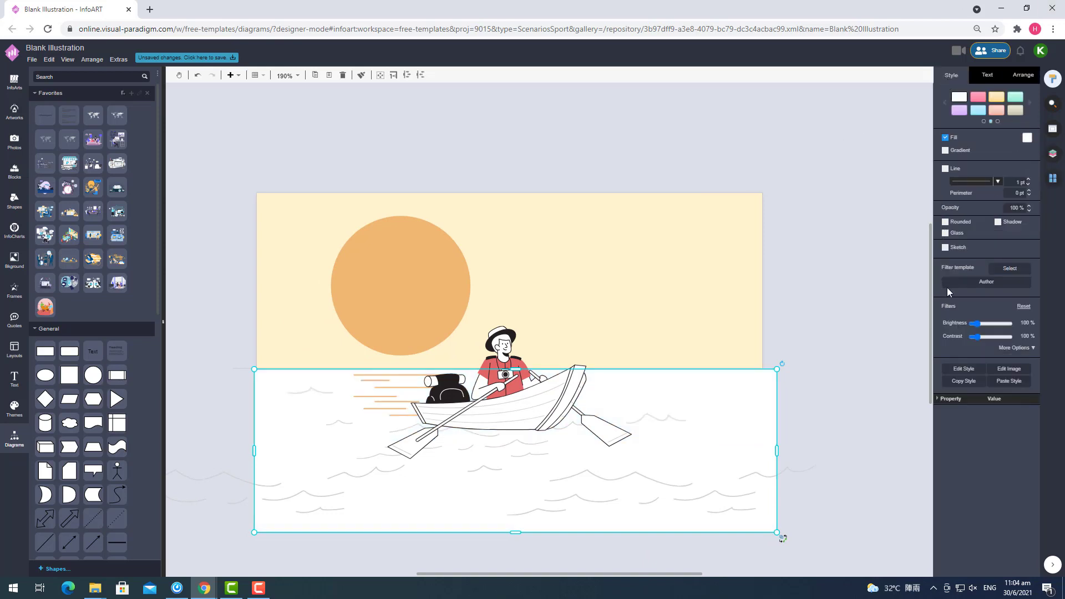
click(1026, 138)
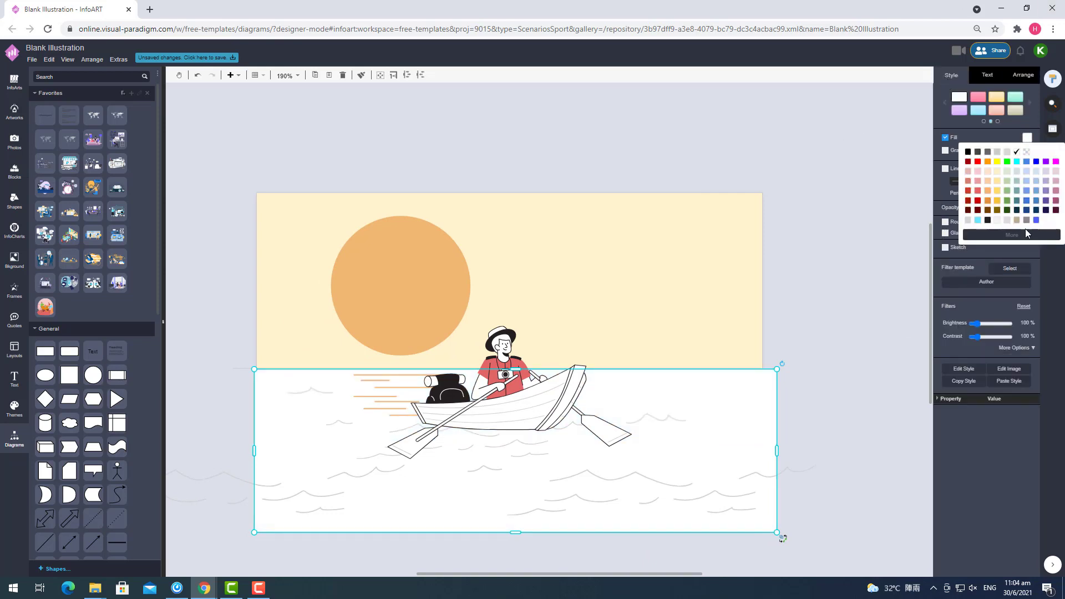
click(1010, 232)
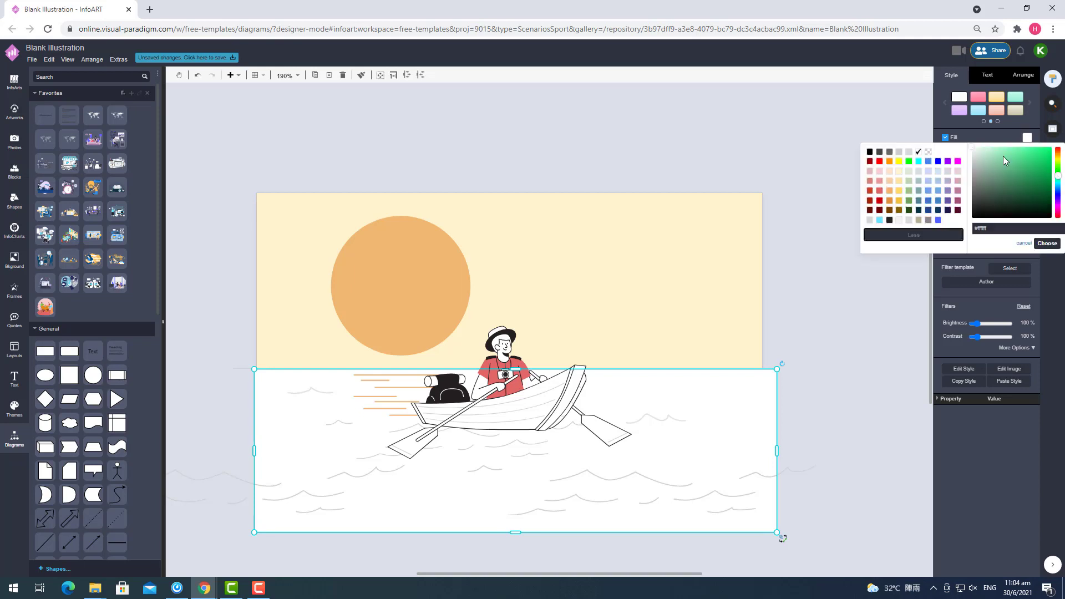
click(1060, 185)
drag(977, 150, 978, 158)
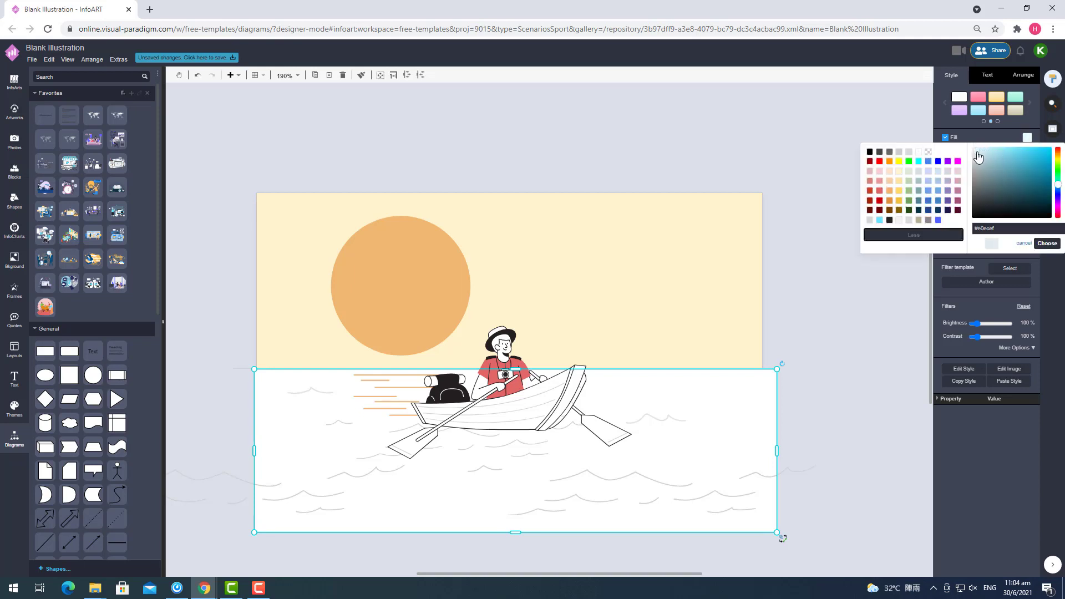
click(1047, 243)
click(841, 408)
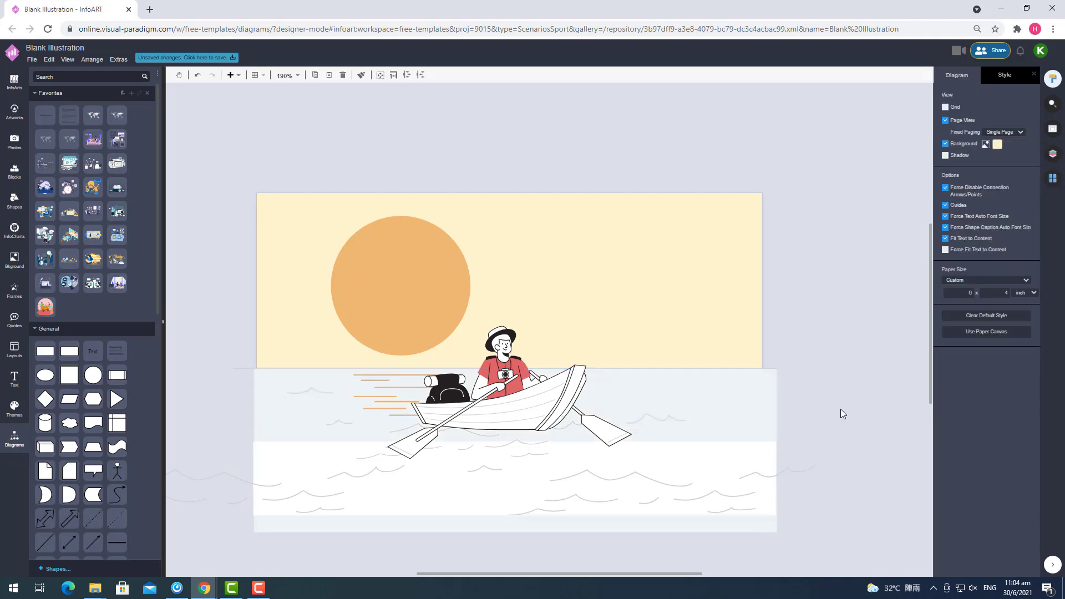
Step: Fill the smaller white rectangle across the water with the same pale blue-gray
click(772, 449)
click(1027, 137)
click(1026, 152)
click(852, 376)
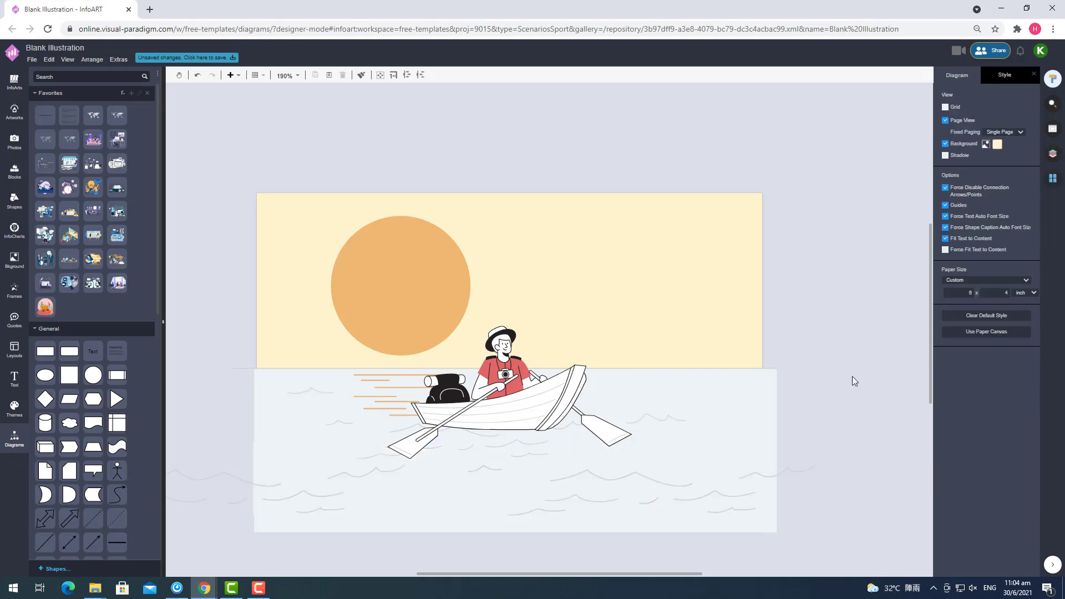
Step: Recolor the large water lines on both lower sides of the page white
click(780, 486)
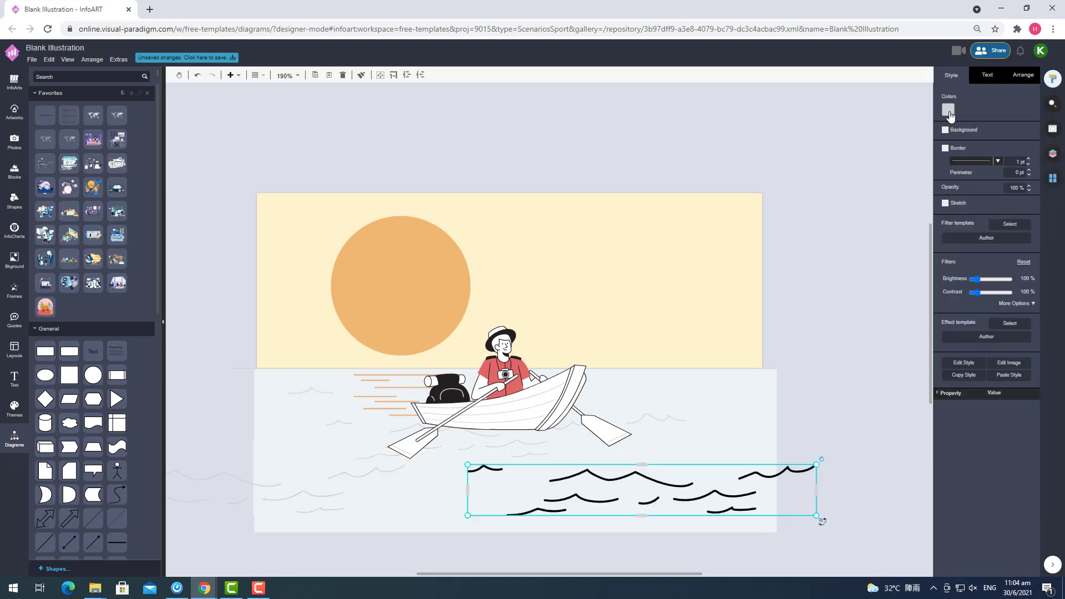
click(948, 110)
click(1008, 128)
click(887, 344)
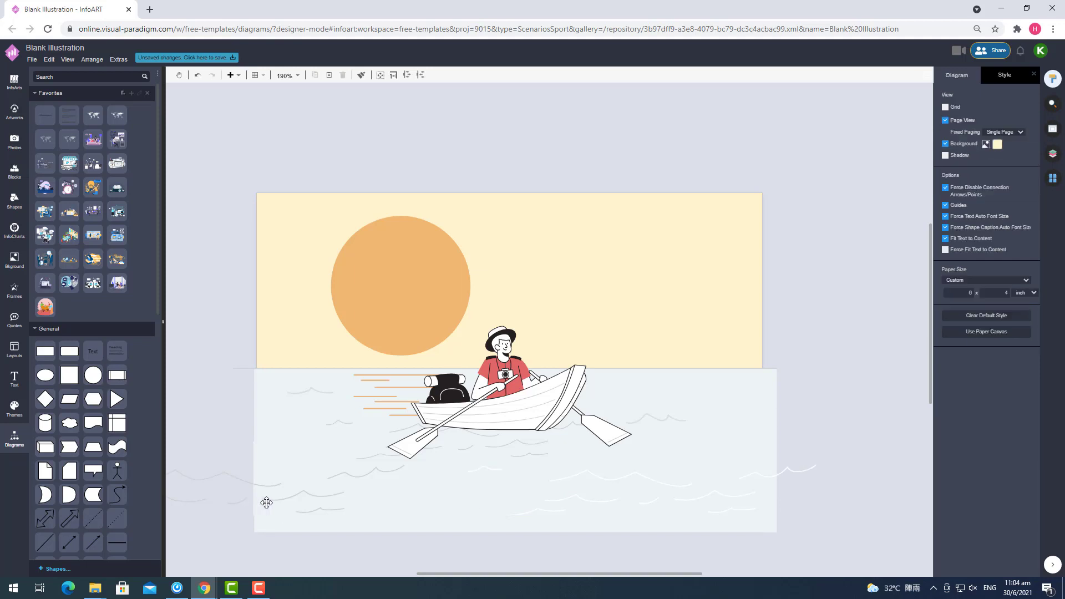
click(266, 502)
click(947, 109)
click(999, 127)
Step: Recolor the small gray water lines beneath the boat white
click(514, 444)
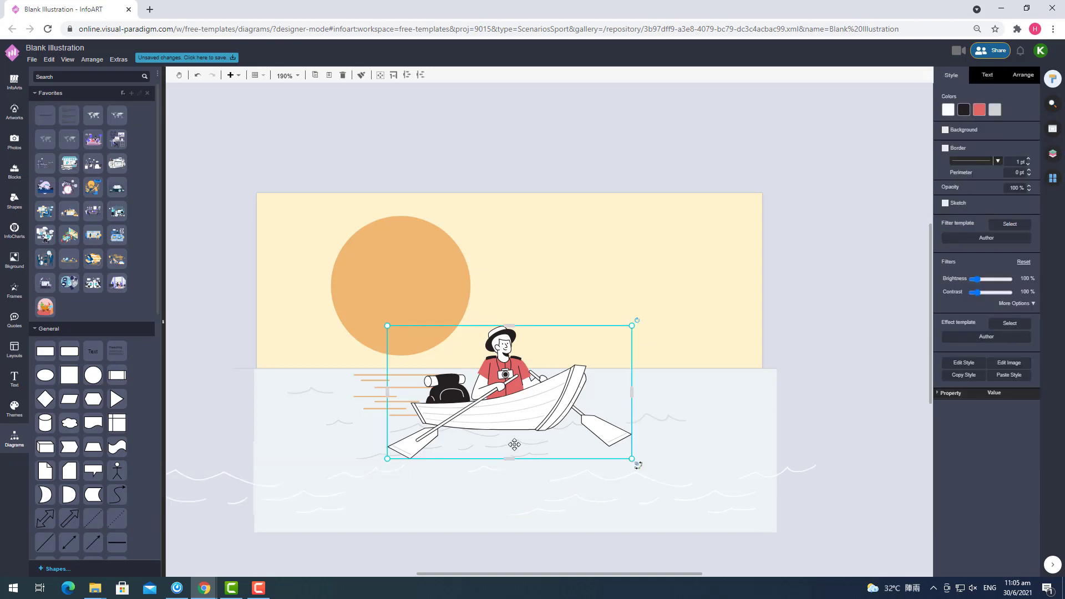
click(376, 456)
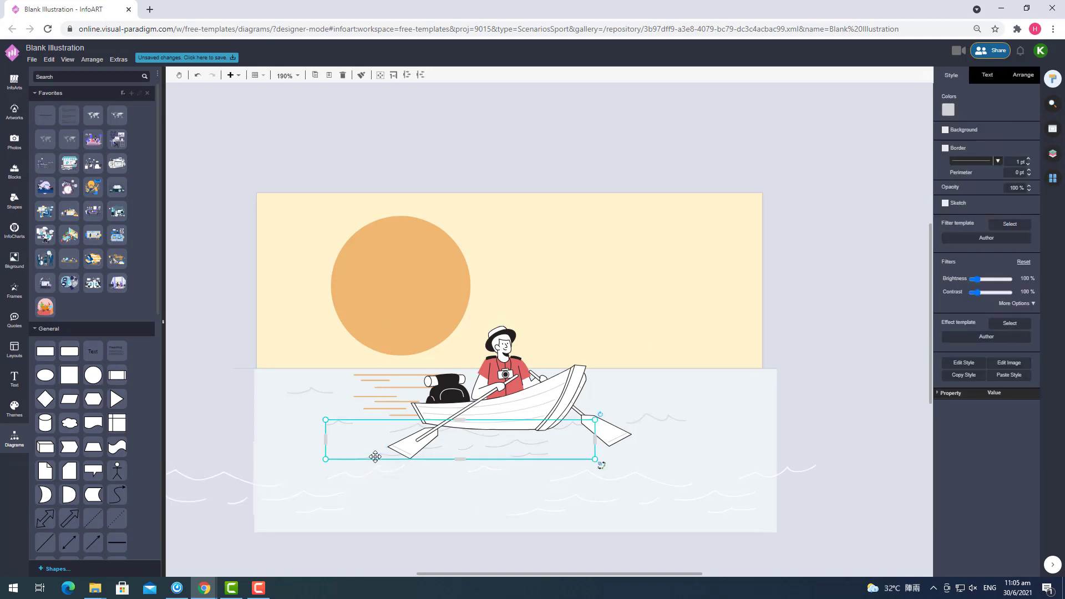
click(947, 109)
click(1003, 132)
Step: Recolor the gray wave lines of the background artwork white
click(278, 389)
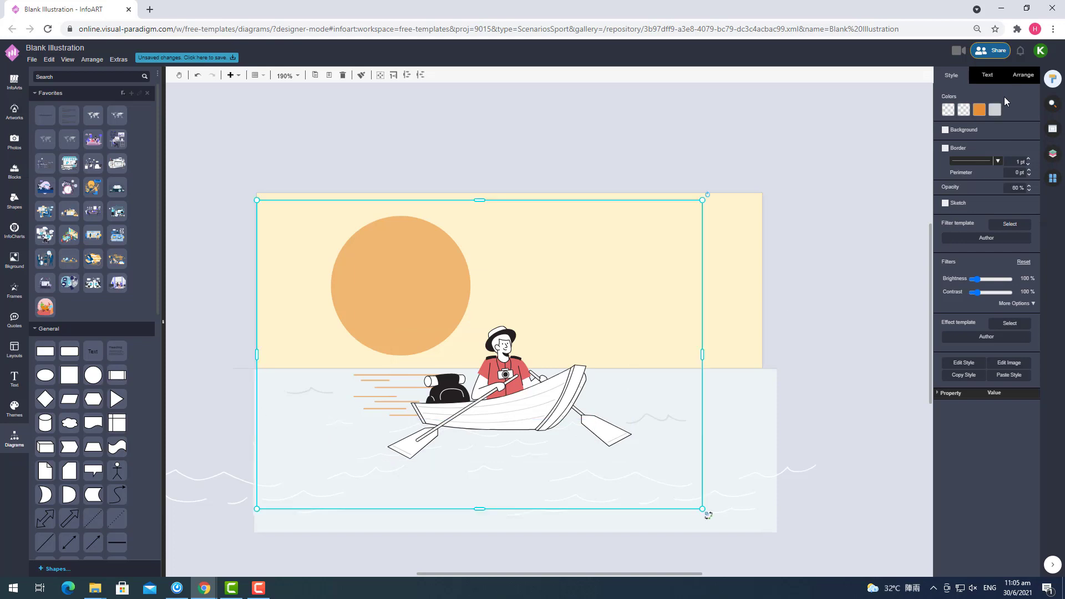
click(996, 110)
click(1017, 127)
click(921, 349)
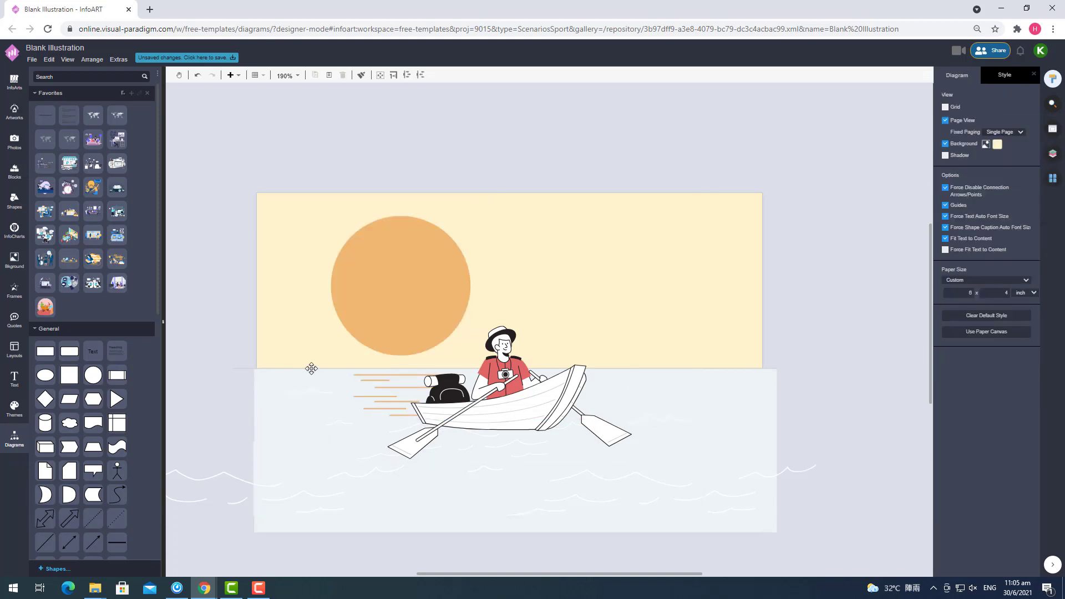
Step: Shift the large pale blue-gray rectangle slightly to the left, keeping its upper edge on the horizon
click(737, 370)
drag(740, 400, 736, 401)
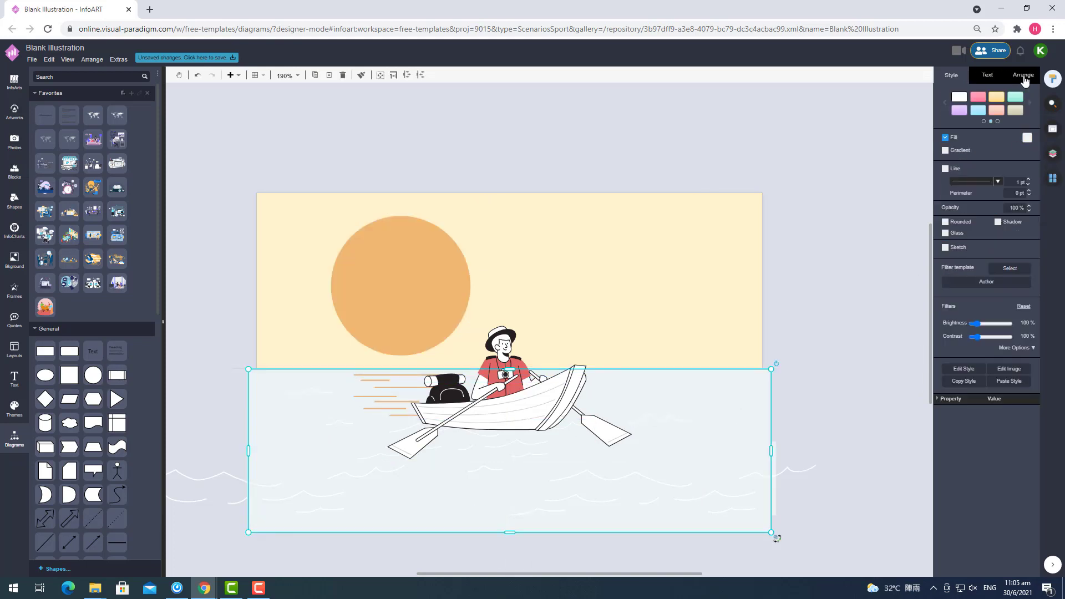
click(1023, 75)
Step: Select the thin gray strip along the horizon and change its fill color to white
click(777, 375)
click(771, 369)
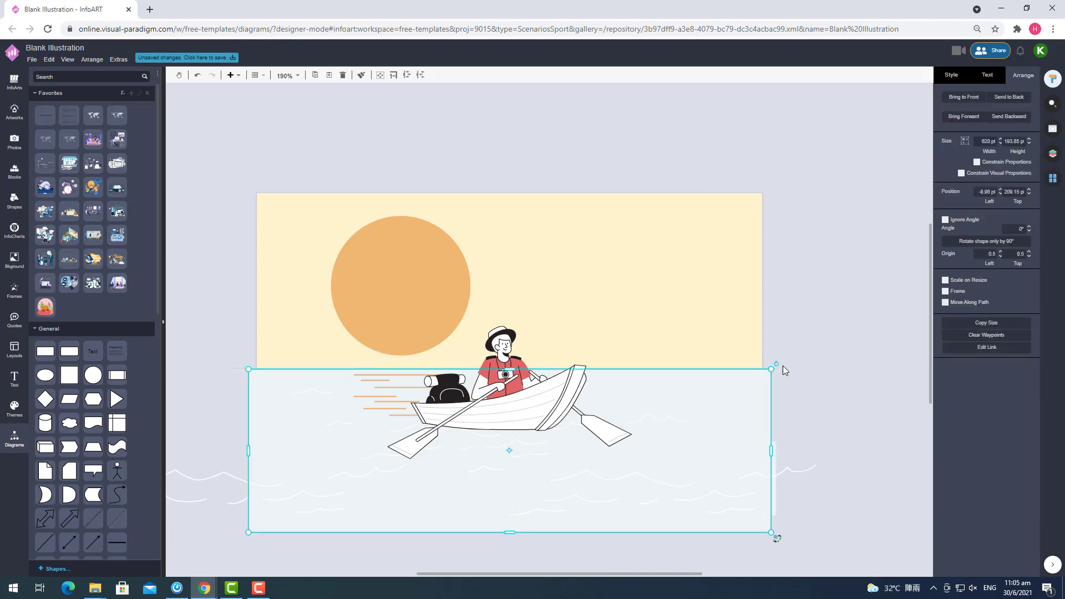
click(781, 367)
click(775, 368)
click(986, 76)
click(951, 75)
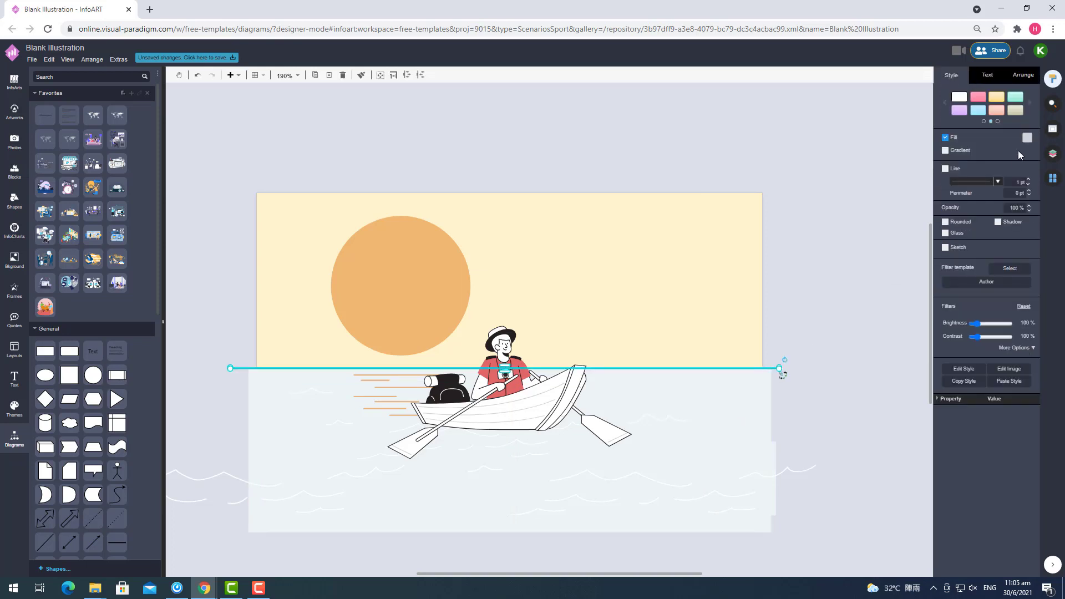
click(1026, 137)
click(821, 361)
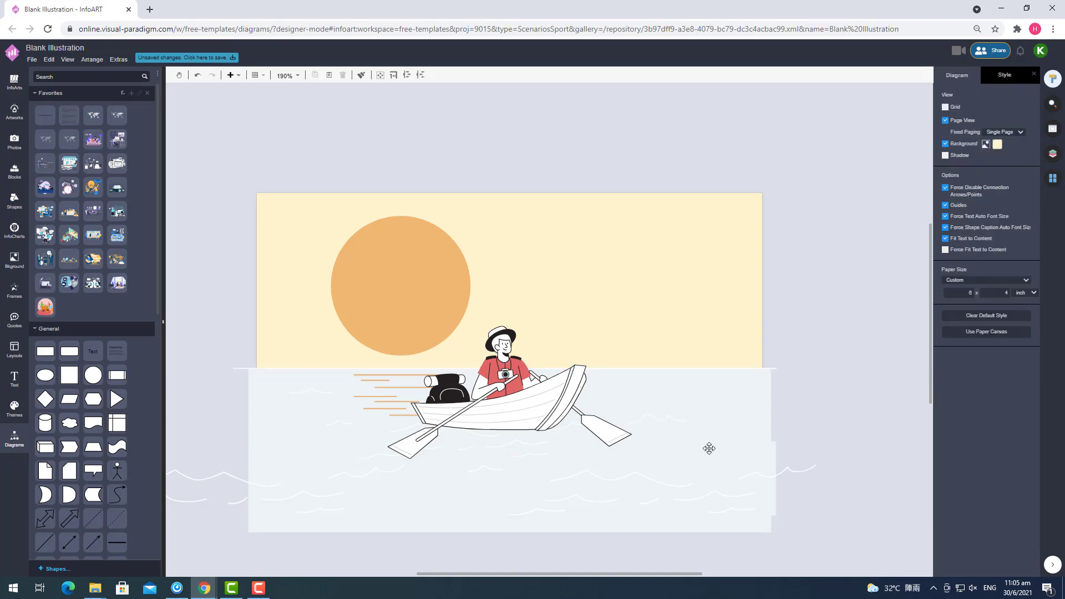
Step: Slightly thicken the white horizon strip by raising its upper edge
scroll(257, 442, up, 3)
click(224, 315)
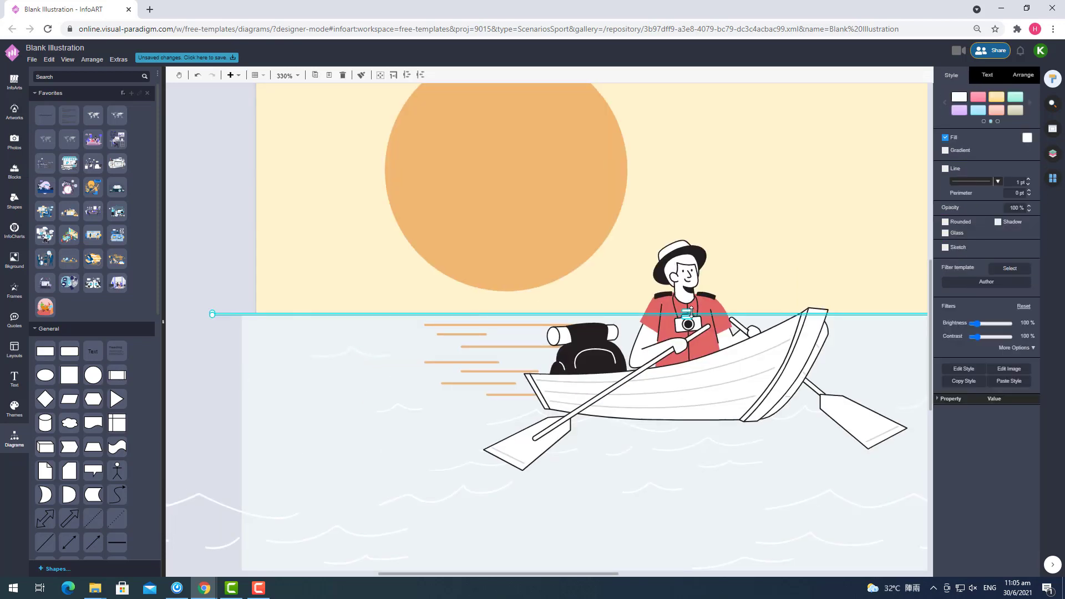
drag(691, 312, 690, 311)
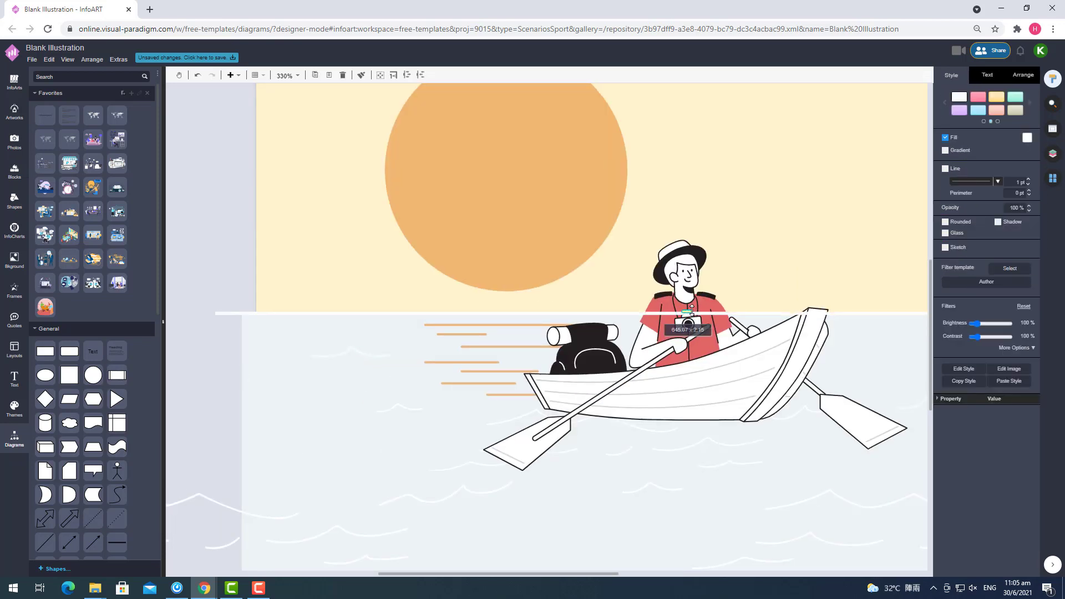
click(228, 392)
scroll(239, 391, down, 2)
scroll(239, 395, down, 1)
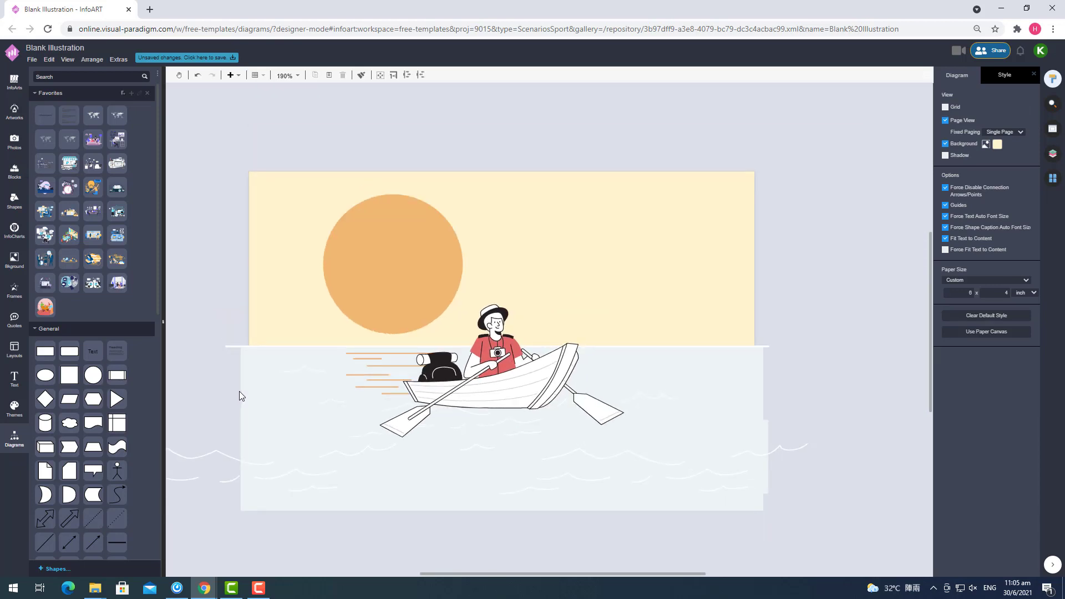
Step: Enlarge the rowing boat artwork proportionally and reposition it to the right of the orange reflection lines, overlapping the horizon
click(518, 383)
drag(382, 437, 315, 472)
drag(439, 415, 522, 386)
click(852, 358)
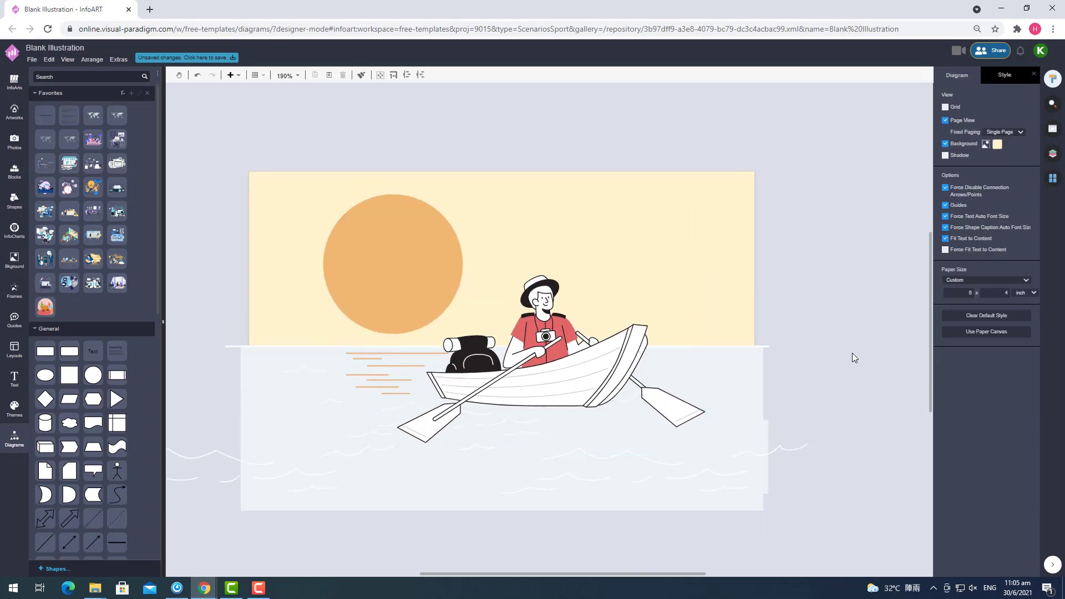
drag(699, 574, 685, 574)
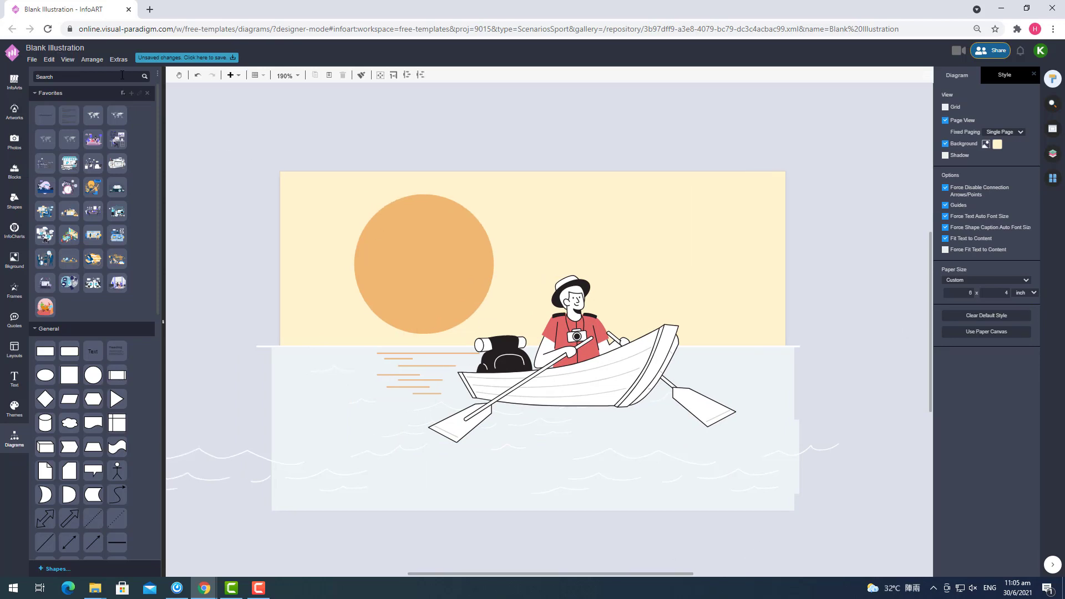
Step: Rename the design as Ship Illustration
click(55, 48)
double_click(526, 228)
text(Ship Illustration)
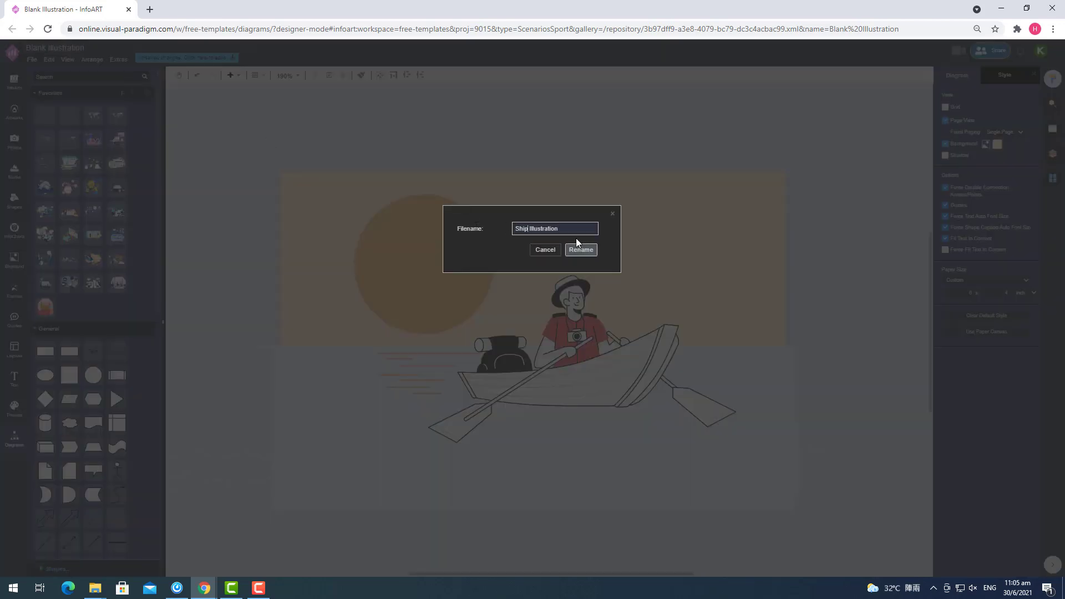
click(579, 249)
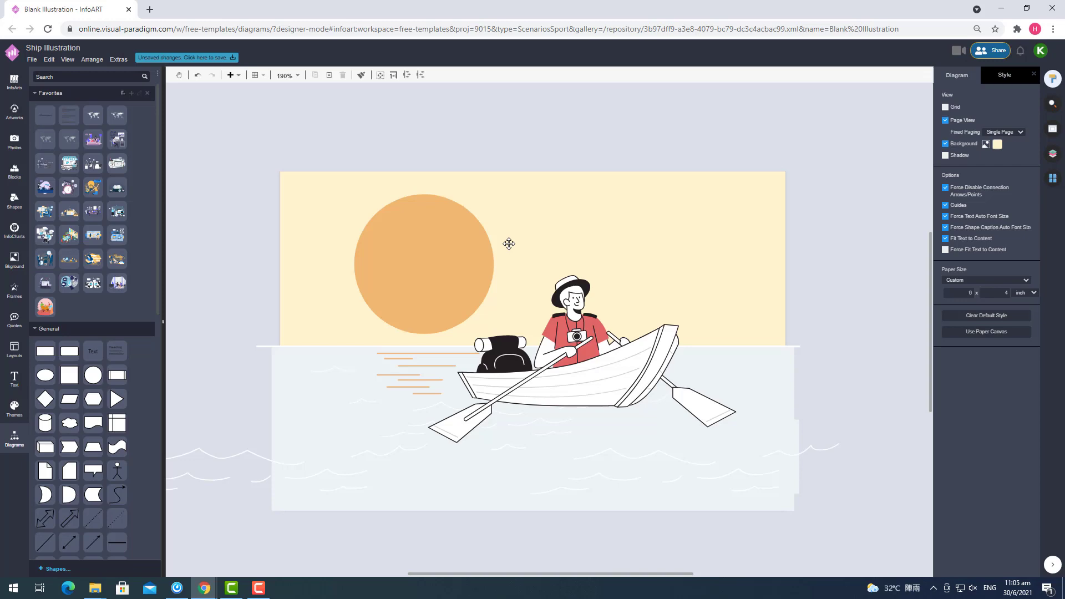
Step: Export the illustration as a JPG named Ship Illustration.jpg, download it and open the downloaded image
click(31, 60)
mouse_move(83, 212)
click(175, 214)
click(551, 296)
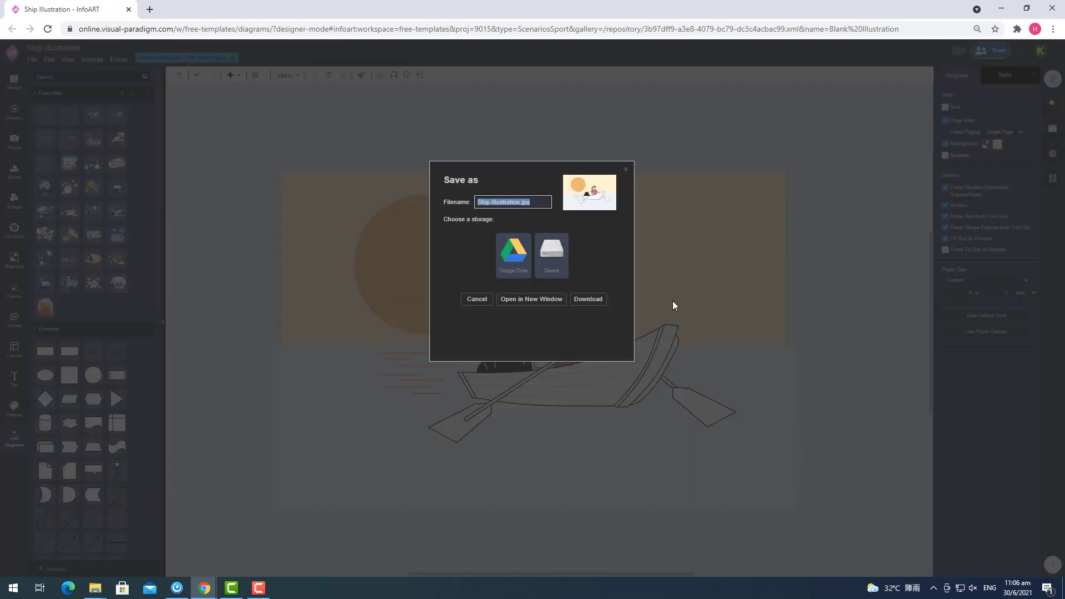
click(590, 298)
click(39, 561)
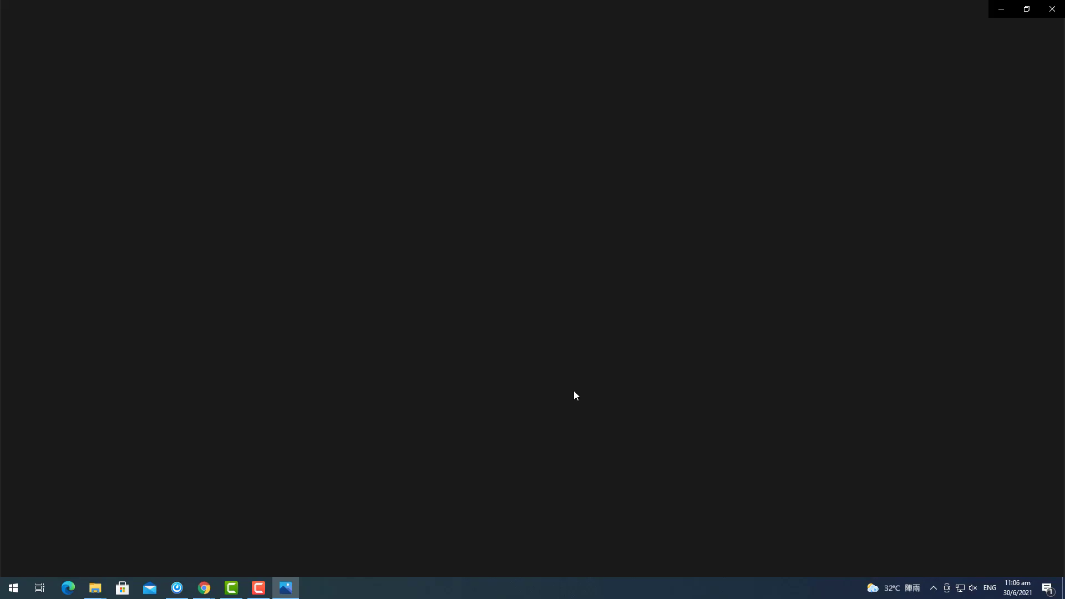